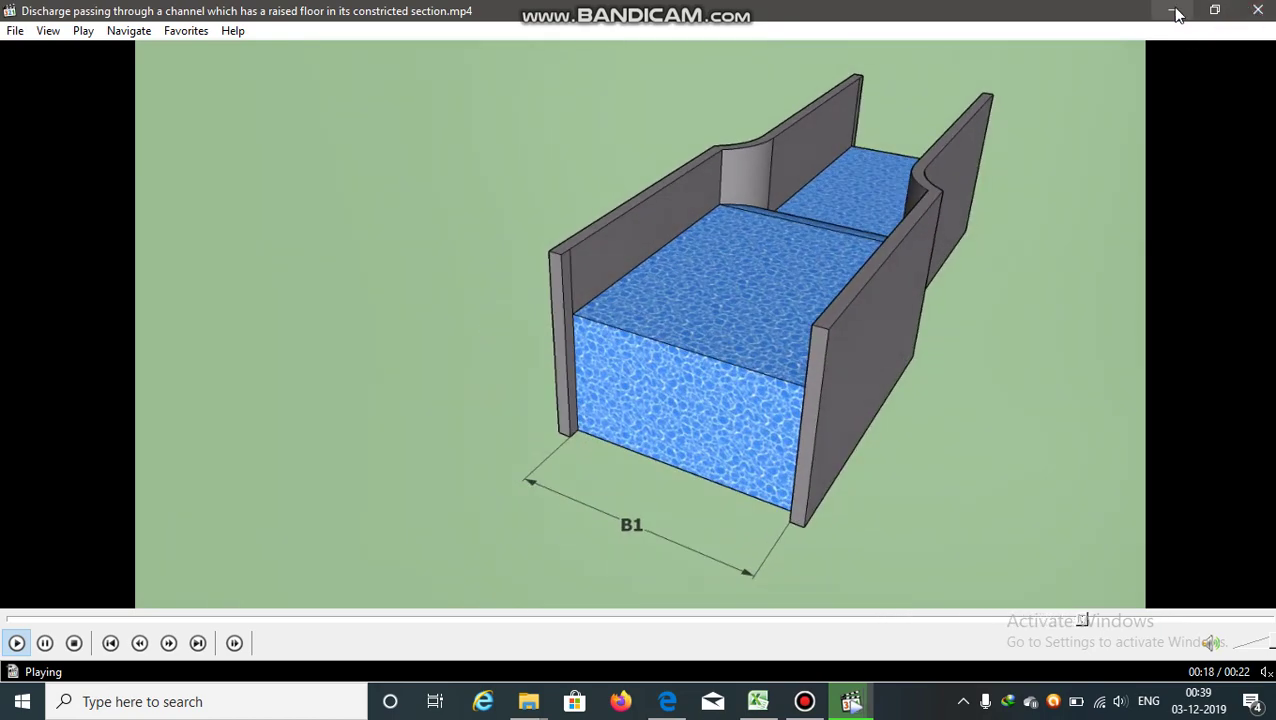
Close Media Player Classic once the channel animation has finished playing
{"action": "left_click", "coordinate": [1255, 11]}
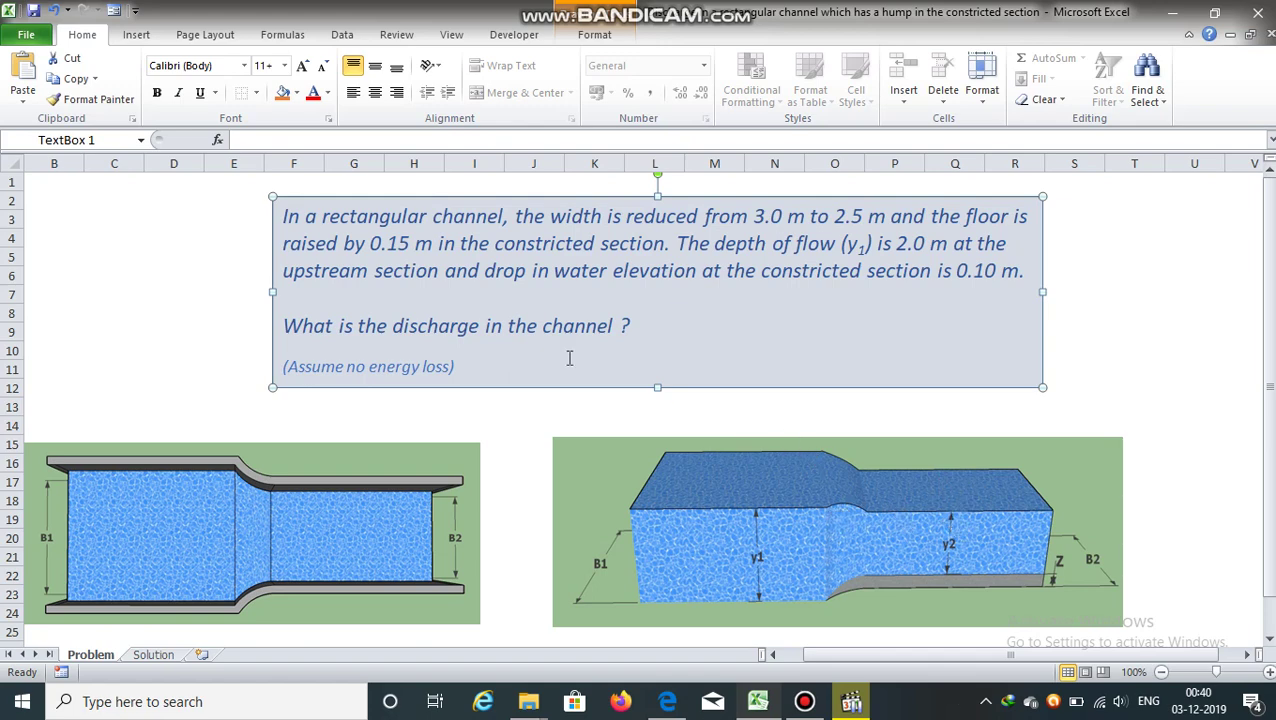
Highlight 'discharge' in the problem text, then move to the Solution sheet
{"action": "left_click_drag", "start_coordinate": [391, 326], "coordinate": [468, 326]}
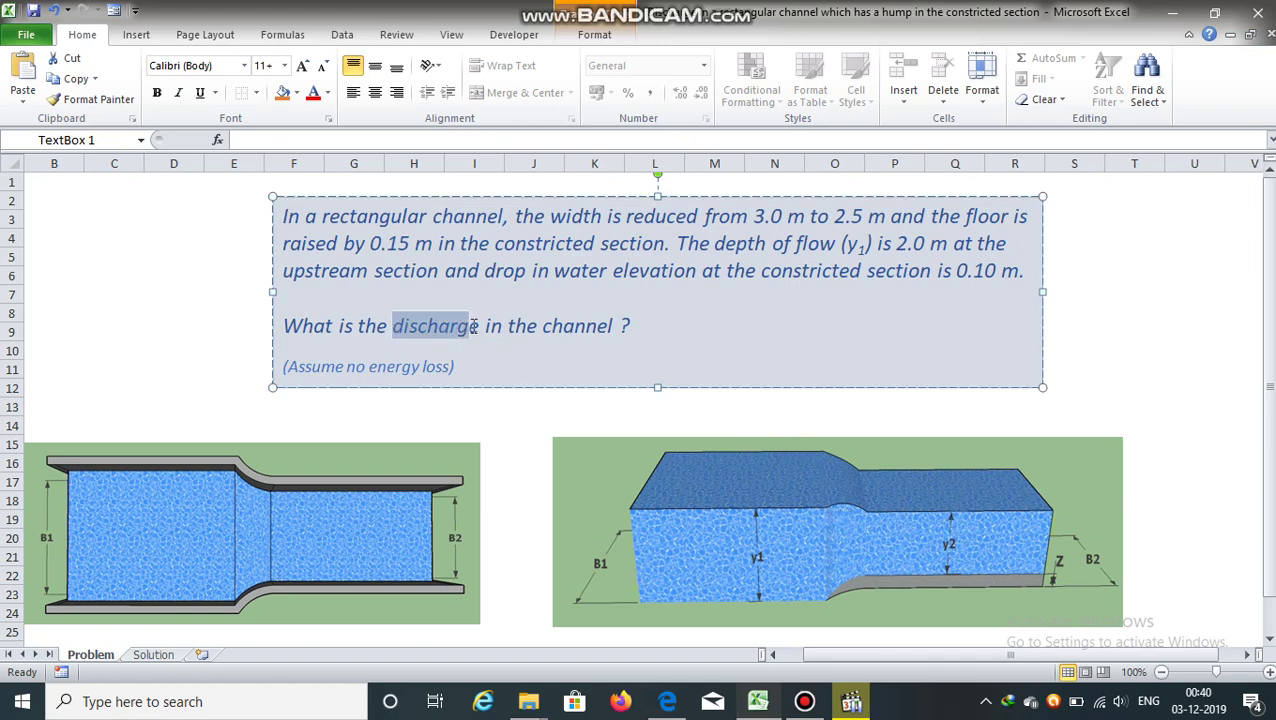
{"action": "left_click", "coordinate": [154, 656]}
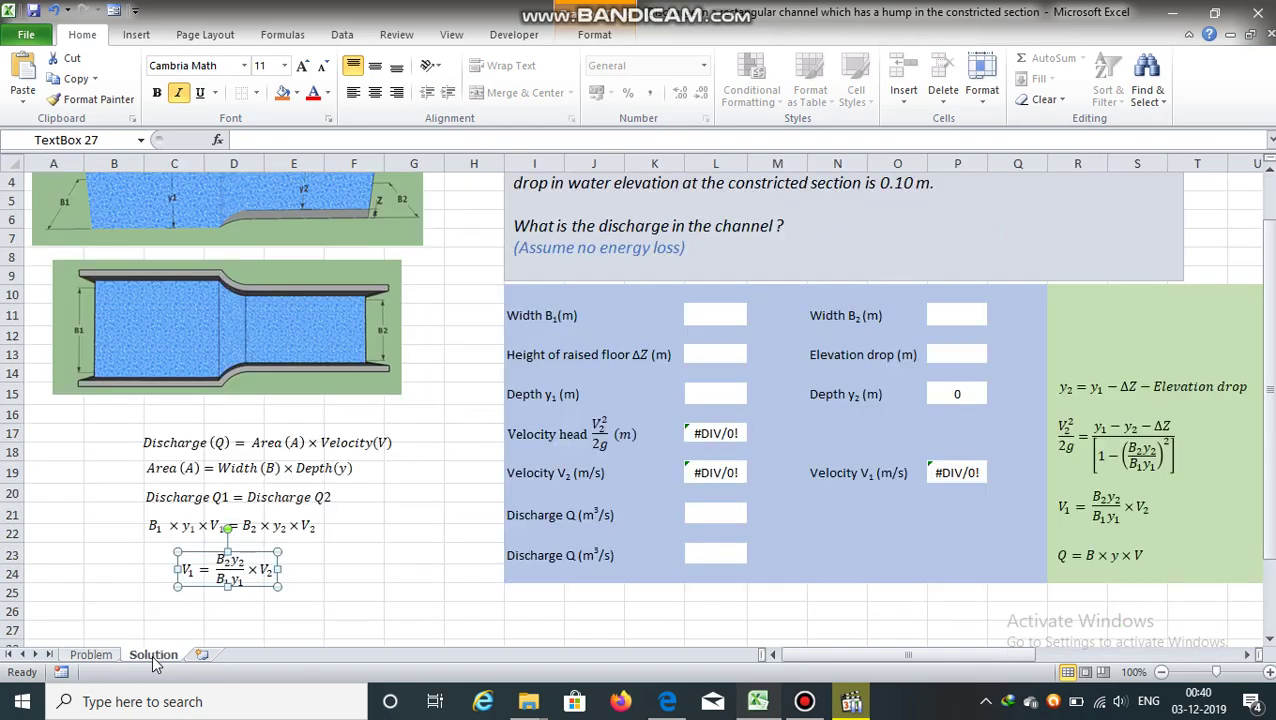
{"action": "left_click_drag", "start_coordinate": [1270, 346], "coordinate": [1270, 330]}
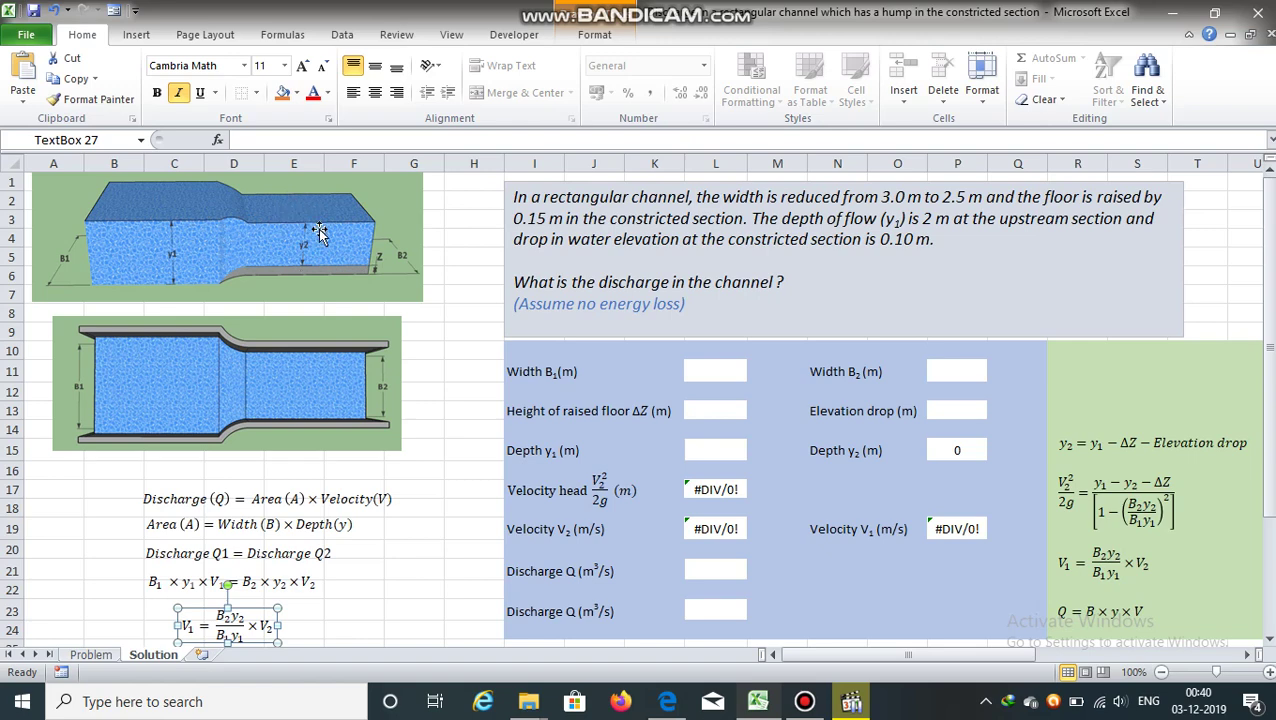
{"action": "left_click_drag", "start_coordinate": [600, 282], "coordinate": [674, 285]}
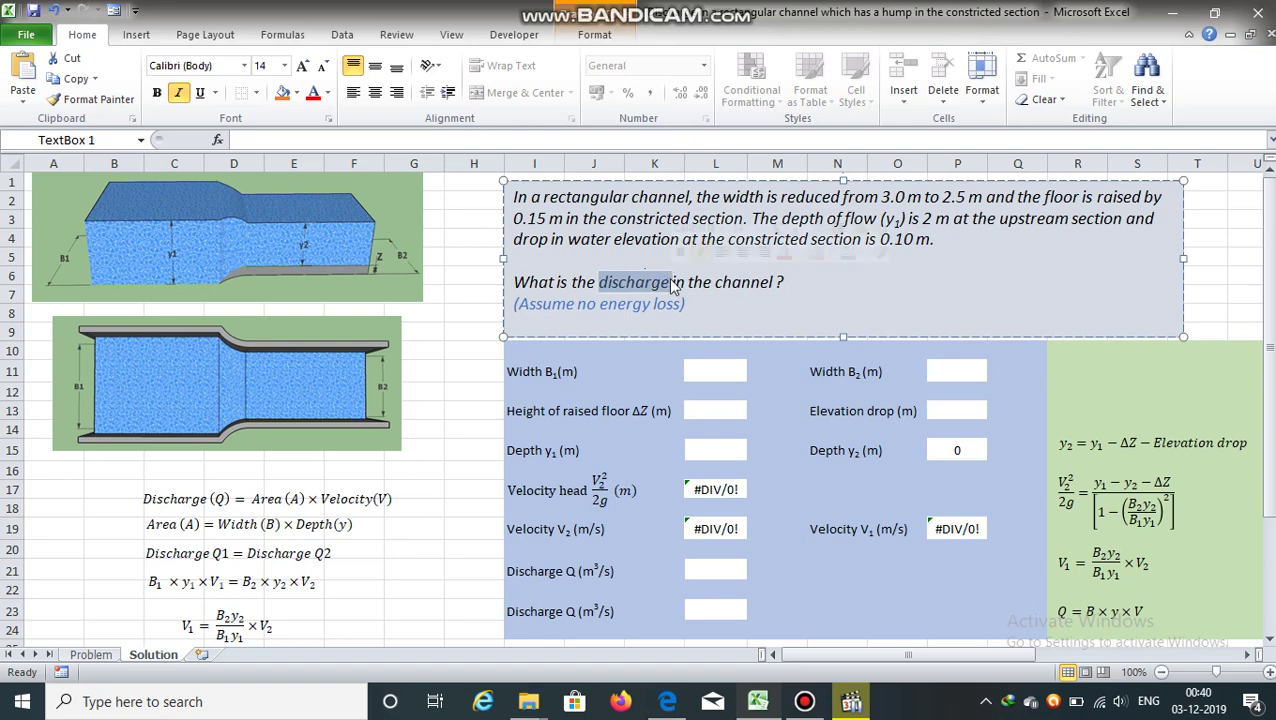
{"action": "left_click", "coordinate": [797, 307]}
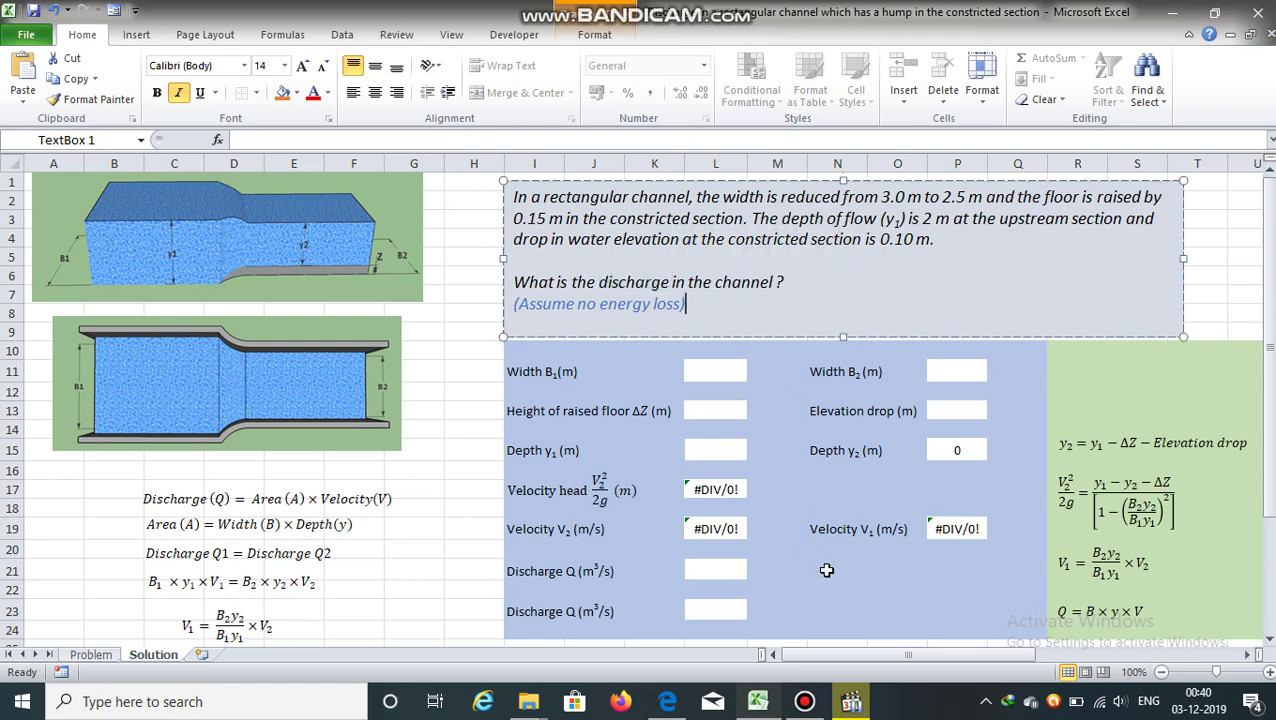
{"action": "left_click", "coordinate": [1268, 360]}
{"action": "mouse_move", "coordinate": [1270, 305]}
{"action": "left_mouse_down"}
{"action": "mouse_move", "coordinate": [1271, 336]}
{"action": "mouse_move", "coordinate": [1270, 302]}
{"action": "left_mouse_up"}
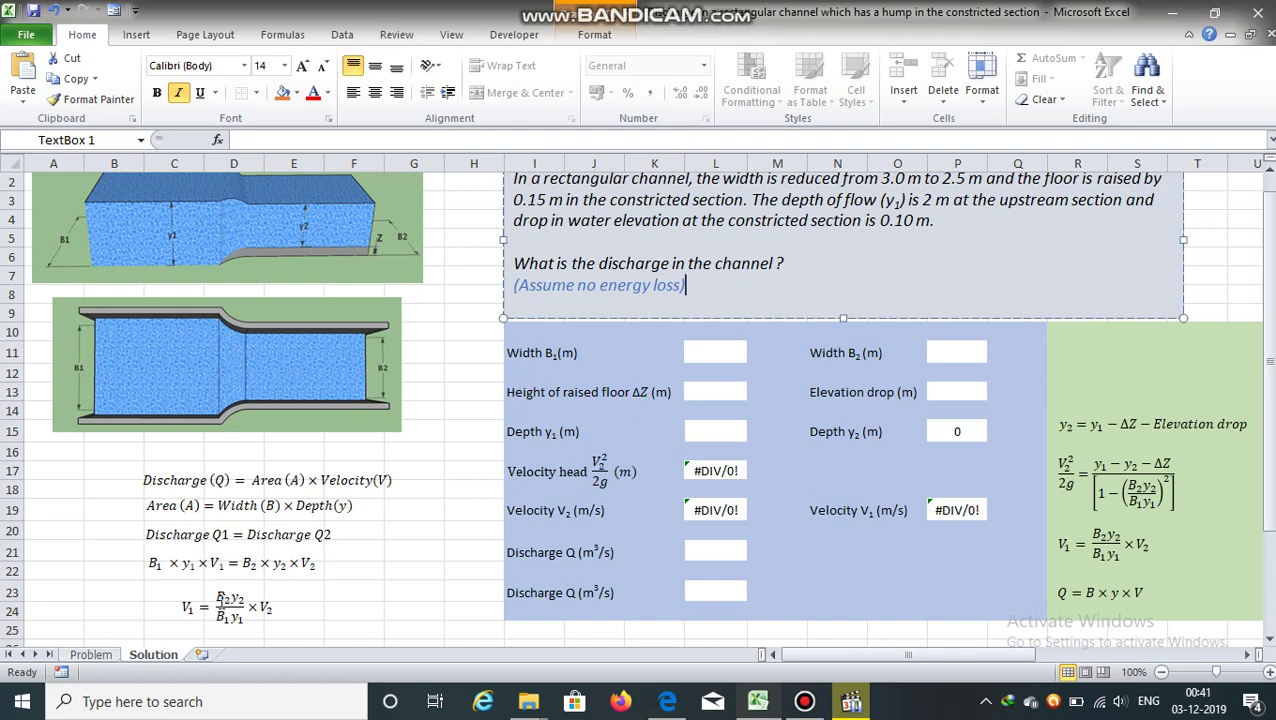
{"action": "left_click_drag", "start_coordinate": [1268, 300], "coordinate": [1268, 318]}
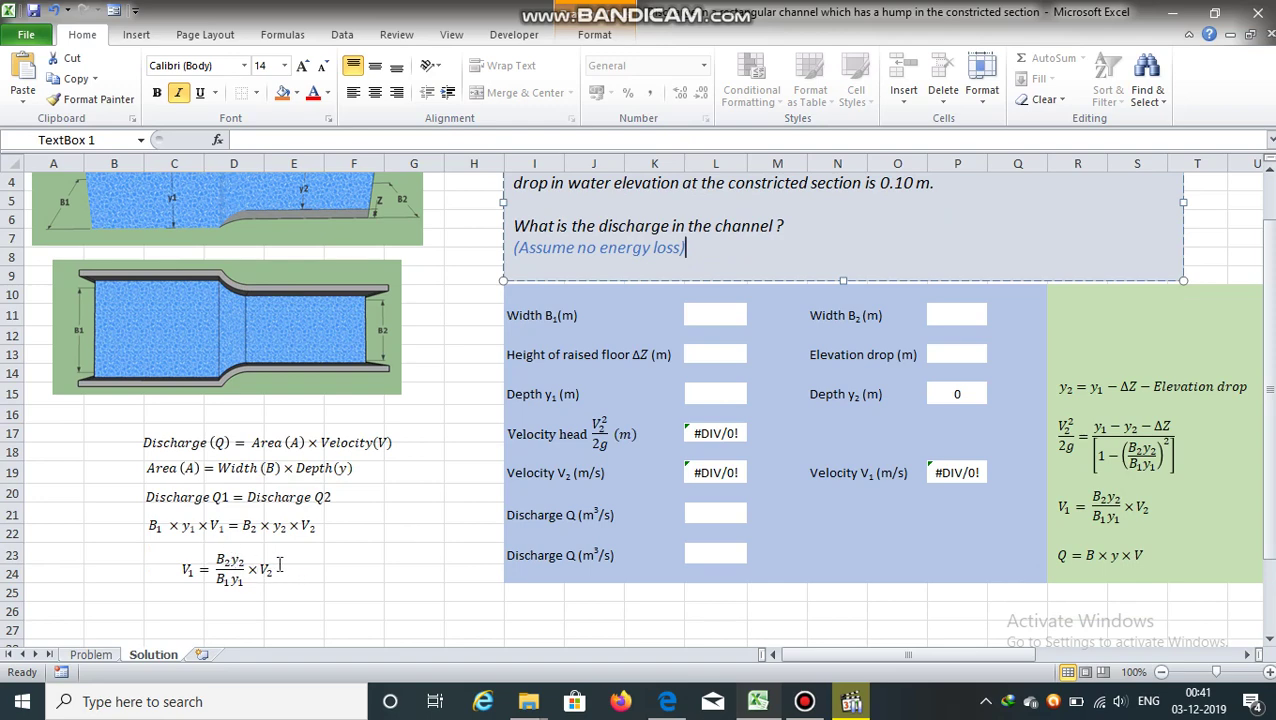
{"action": "left_click", "coordinate": [258, 578]}
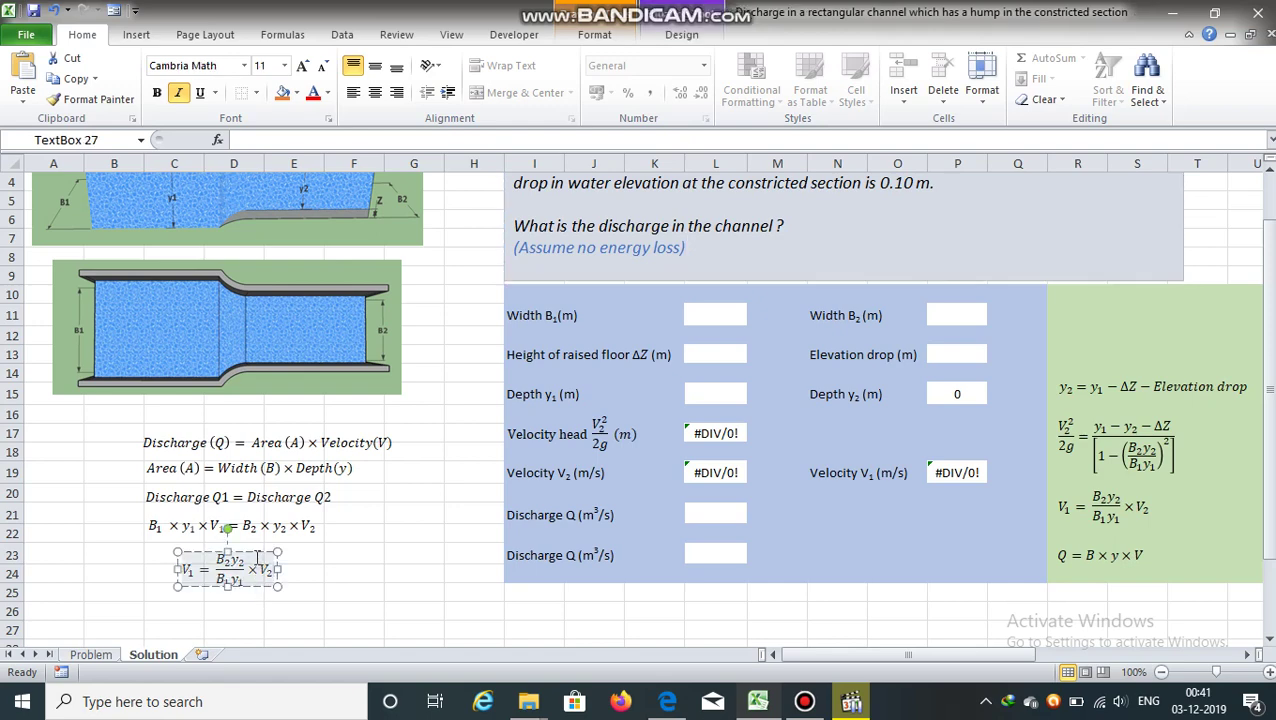
{"action": "key", "text": "Escape"}
{"action": "left_click", "coordinate": [530, 608]}
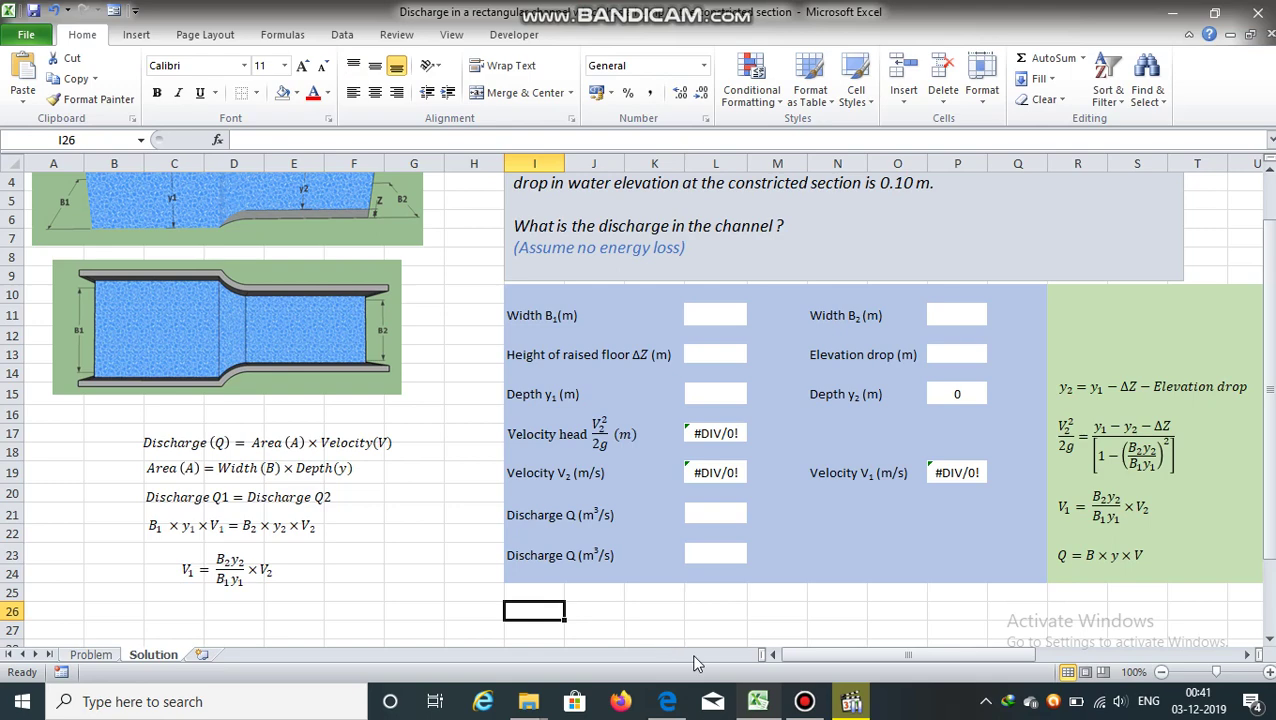
{"action": "left_click_drag", "start_coordinate": [810, 649], "coordinate": [1000, 650]}
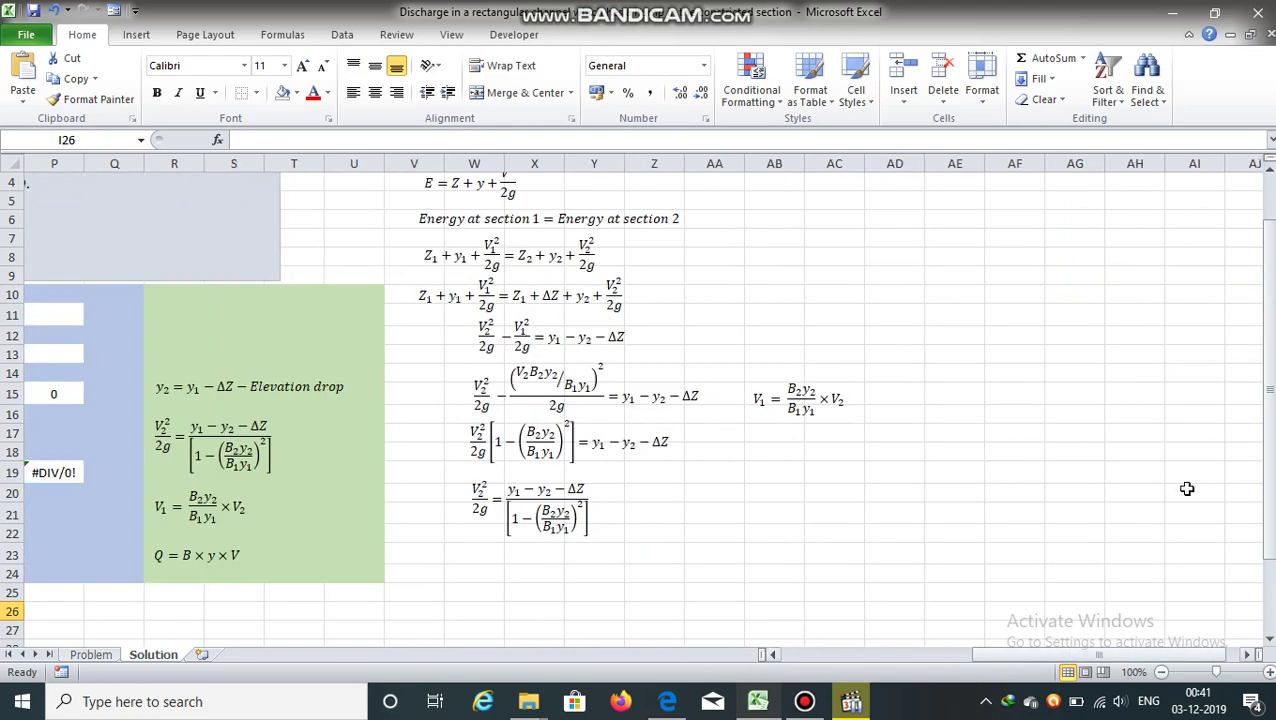
{"action": "left_click_drag", "start_coordinate": [1268, 488], "coordinate": [1268, 481]}
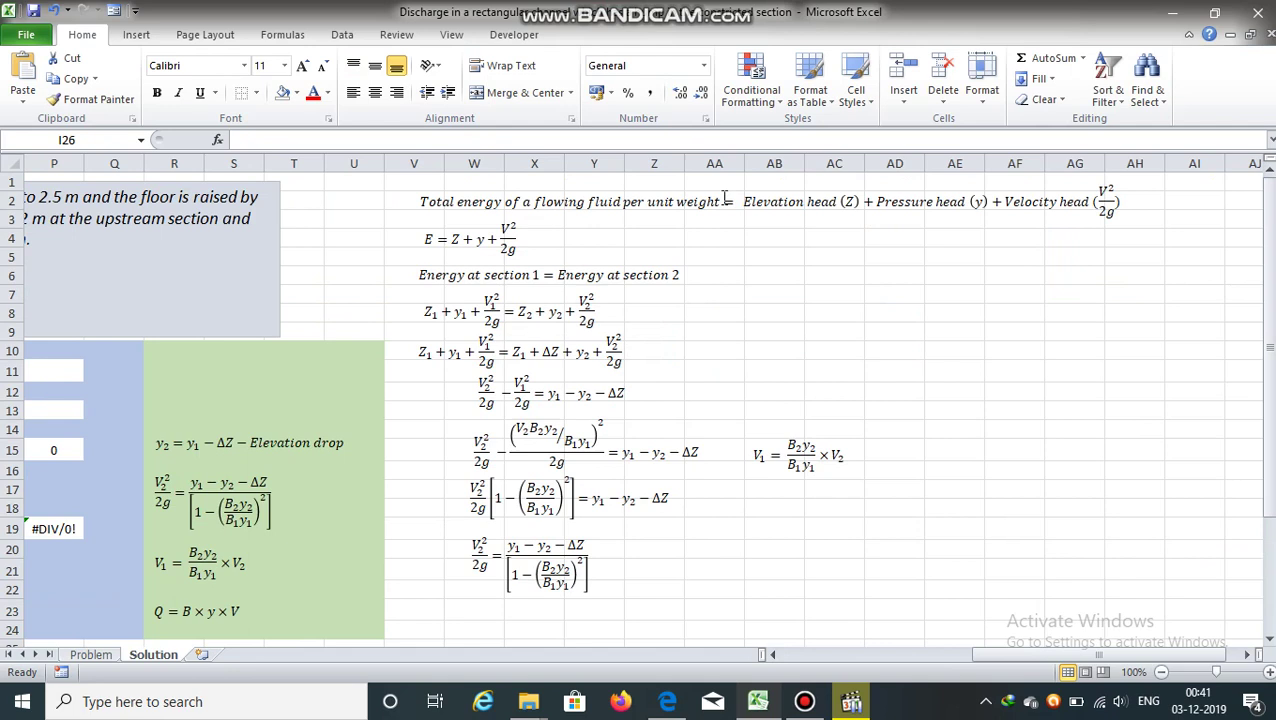
{"action": "left_click", "coordinate": [691, 195]}
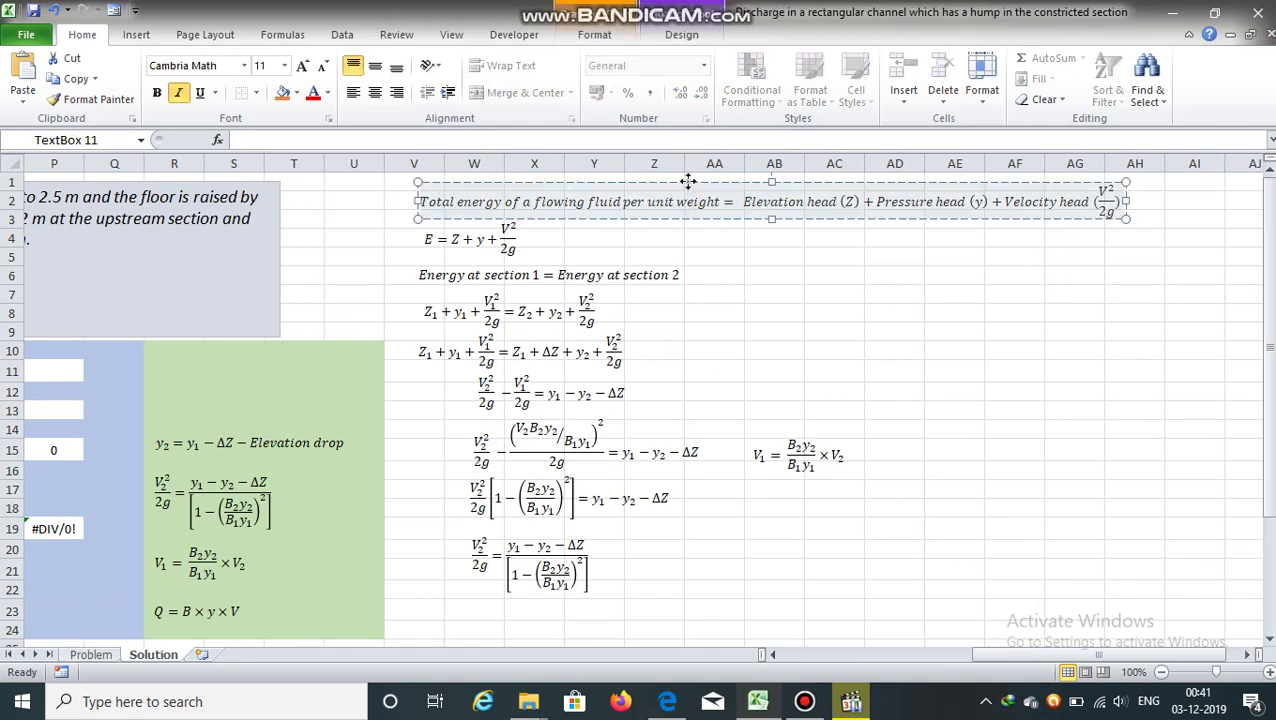
{"action": "left_click", "coordinate": [686, 181]}
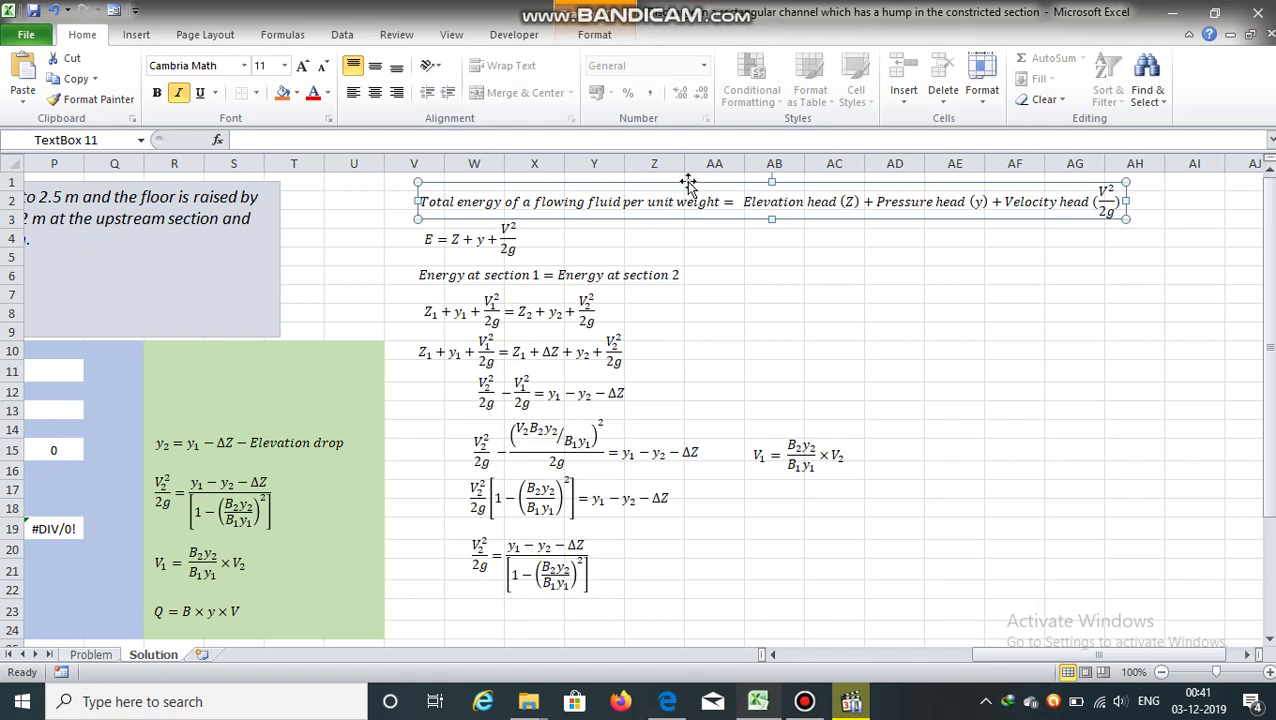
{"action": "left_click", "coordinate": [482, 237]}
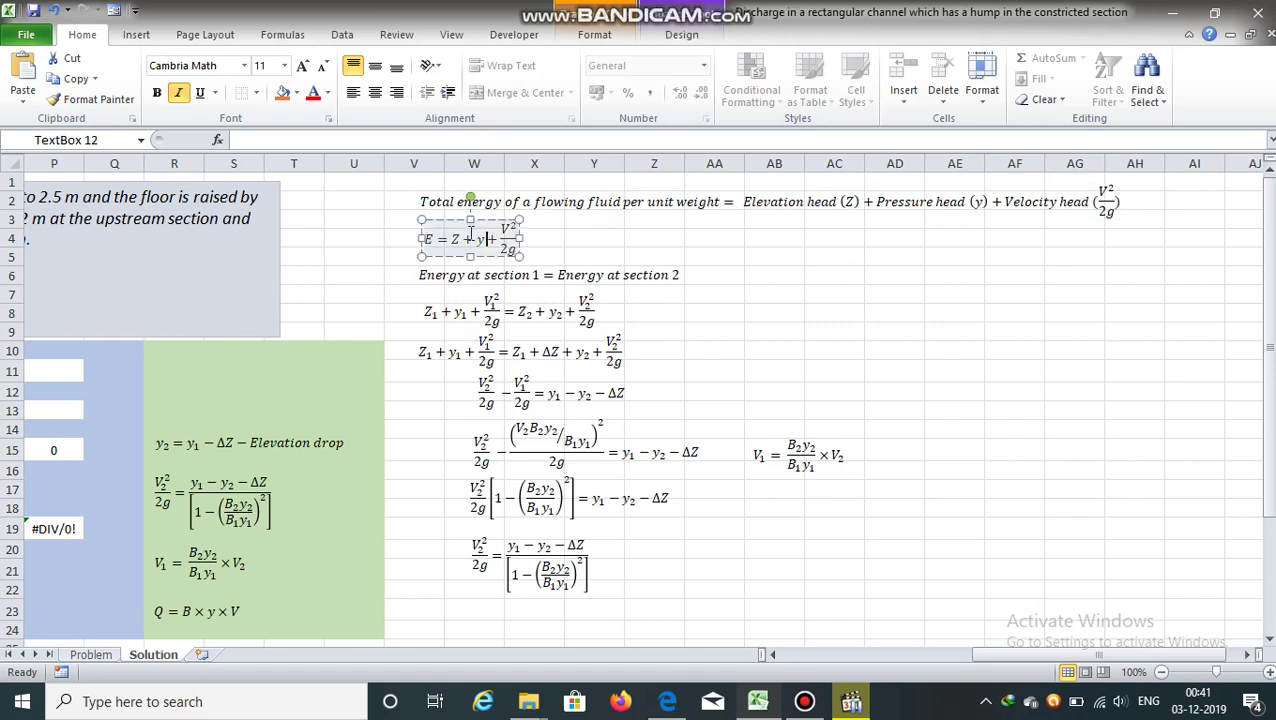
{"action": "left_click", "coordinate": [452, 224]}
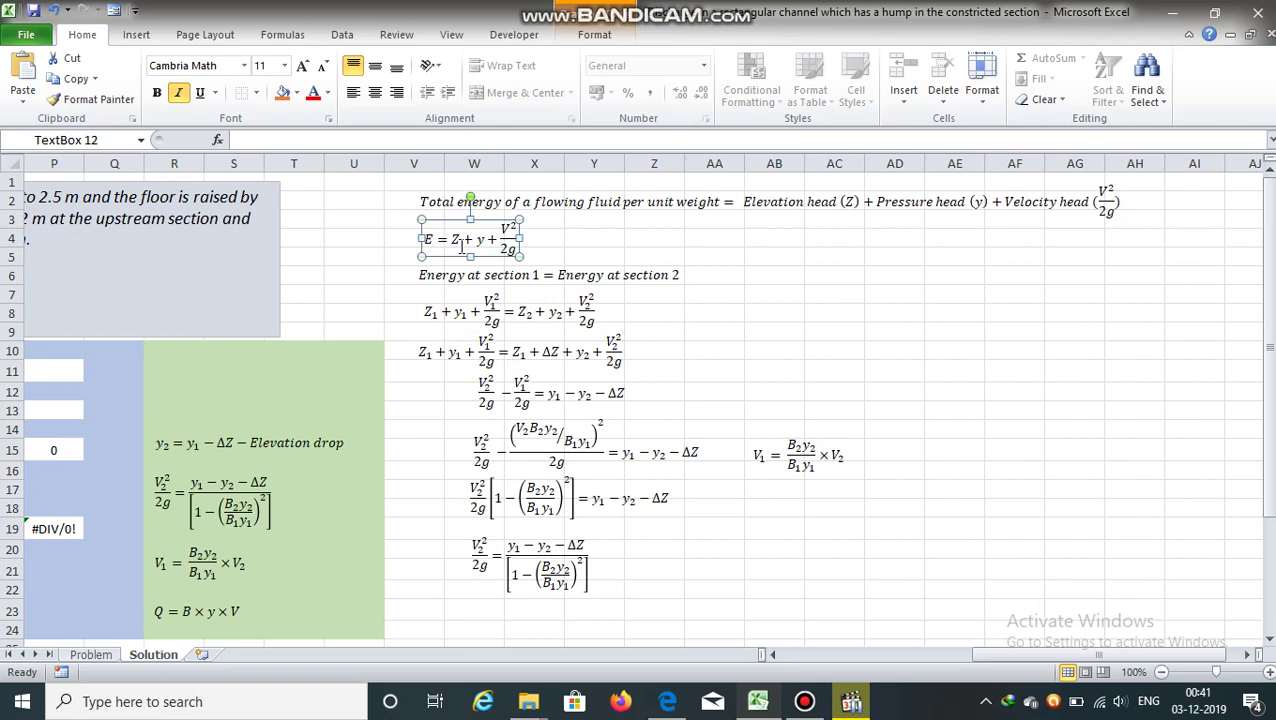
{"action": "left_click", "coordinate": [597, 274]}
{"action": "left_click_drag", "start_coordinate": [1030, 653], "coordinate": [974, 656]}
{"action": "left_click", "coordinate": [983, 367]}
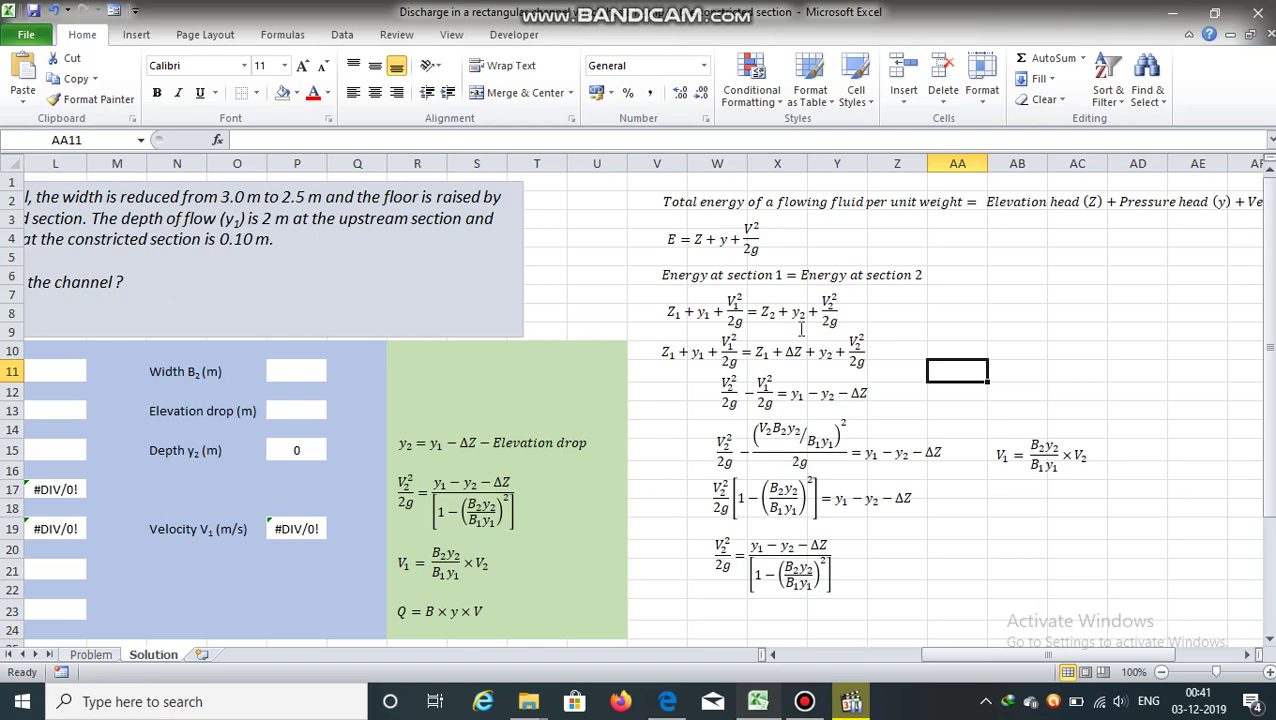
{"action": "left_click_drag", "start_coordinate": [980, 653], "coordinate": [822, 650]}
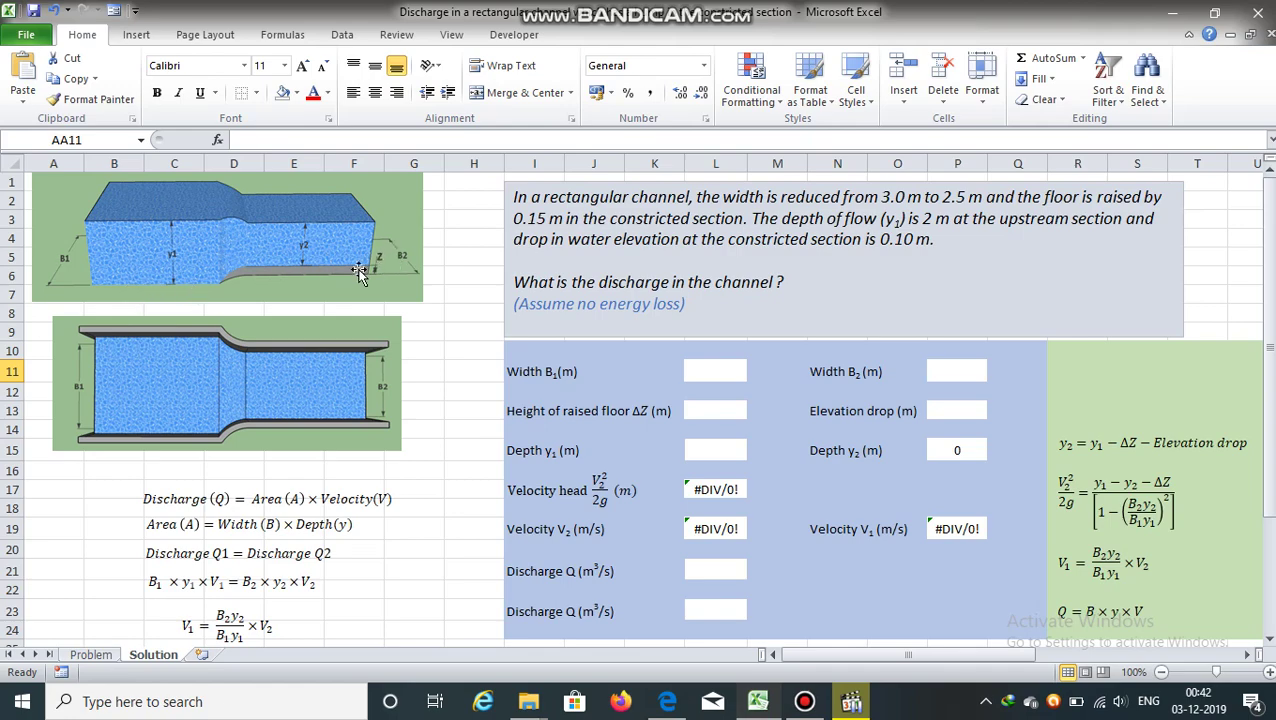
{"action": "left_click_drag", "start_coordinate": [975, 658], "coordinate": [1091, 651]}
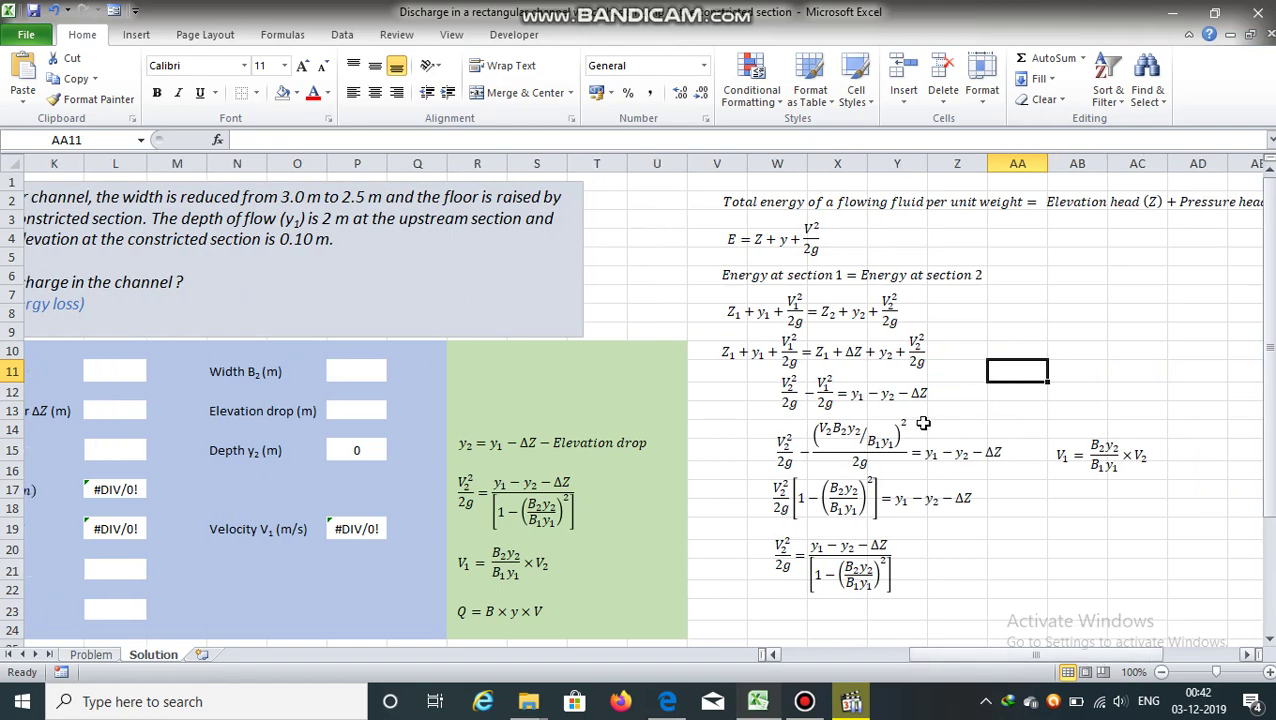
{"action": "left_click", "coordinate": [763, 354]}
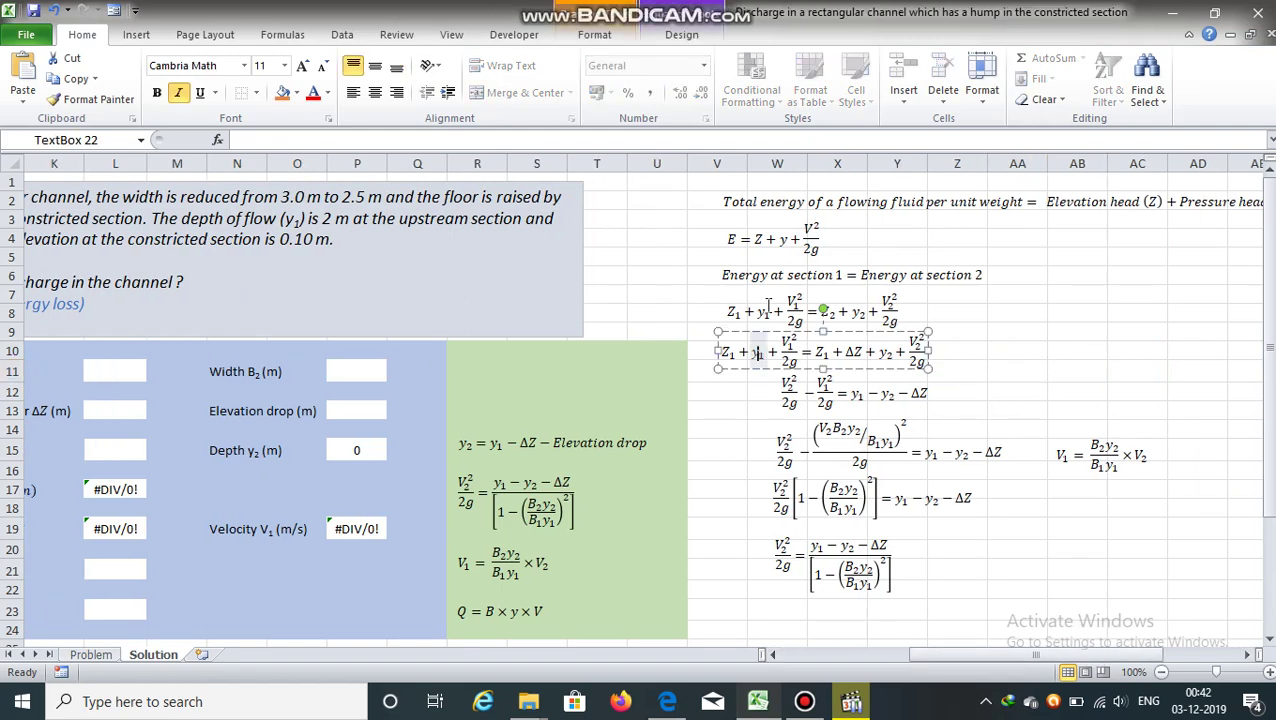
{"action": "key", "text": "Escape"}
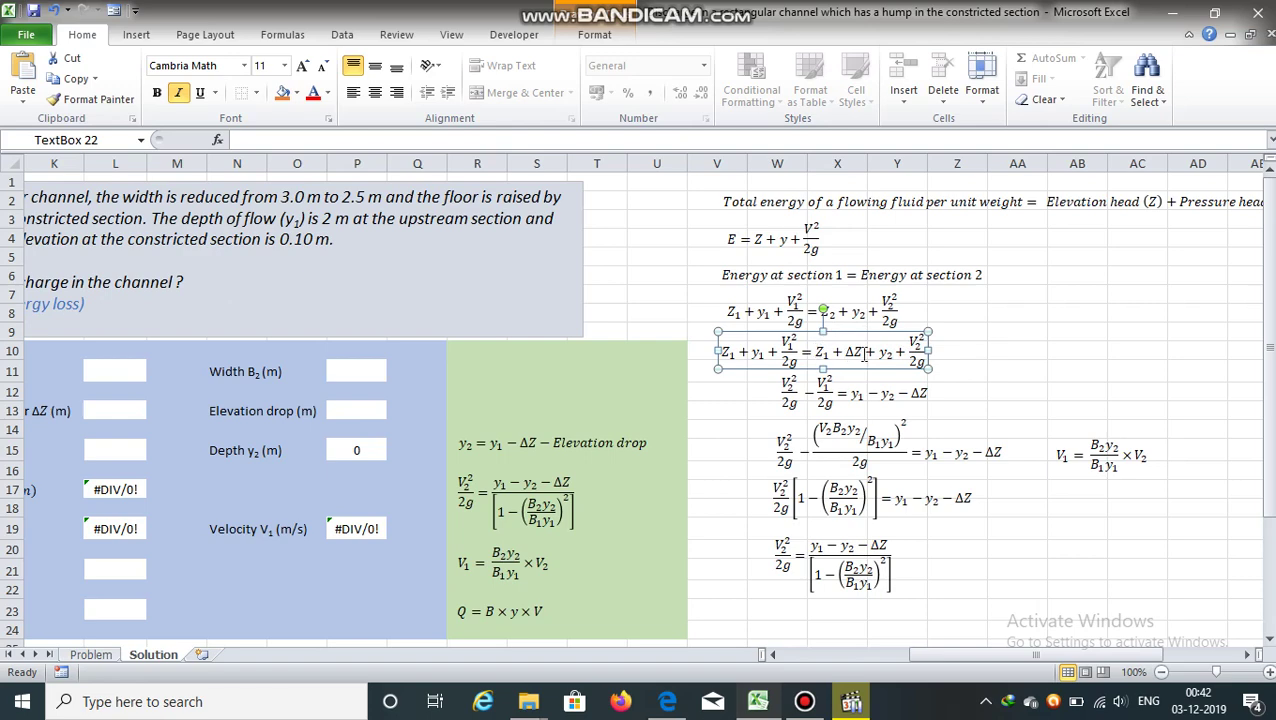
{"action": "left_click_drag", "start_coordinate": [812, 352], "coordinate": [866, 363]}
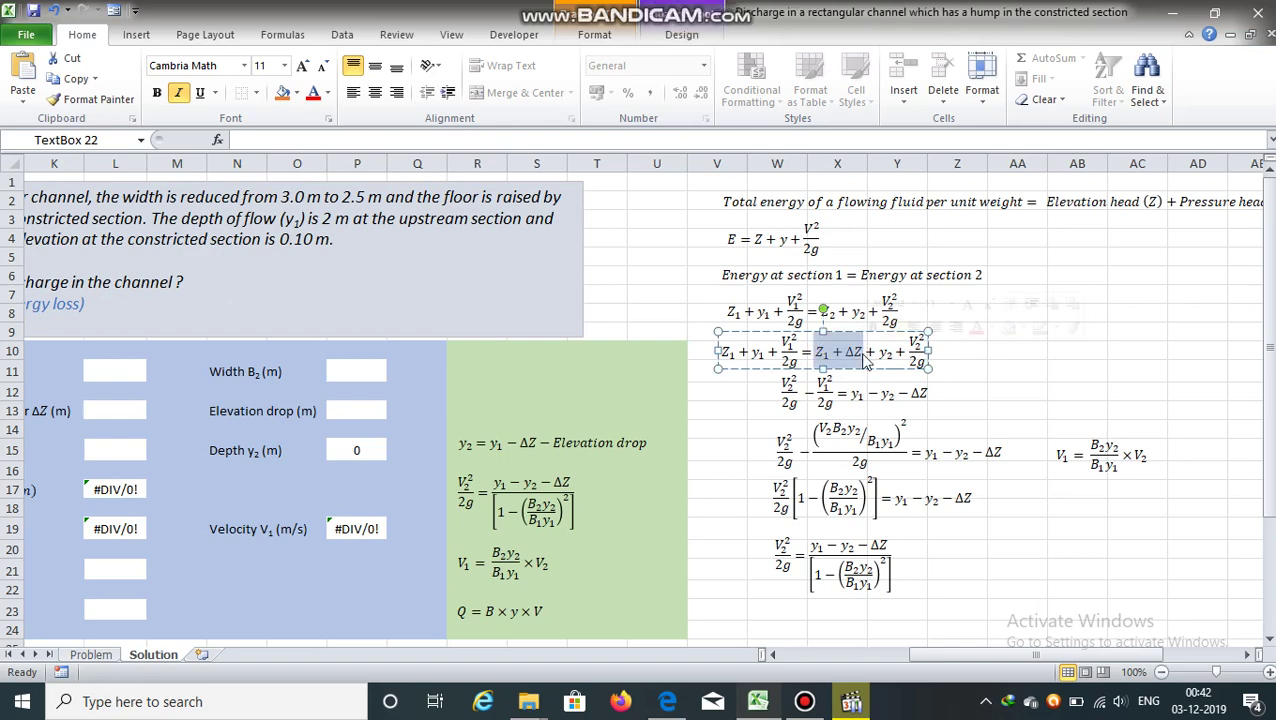
{"action": "left_click", "coordinate": [1014, 378]}
{"action": "left_click", "coordinate": [1270, 345]}
{"action": "left_click_drag", "start_coordinate": [1270, 345], "coordinate": [1268, 357]}
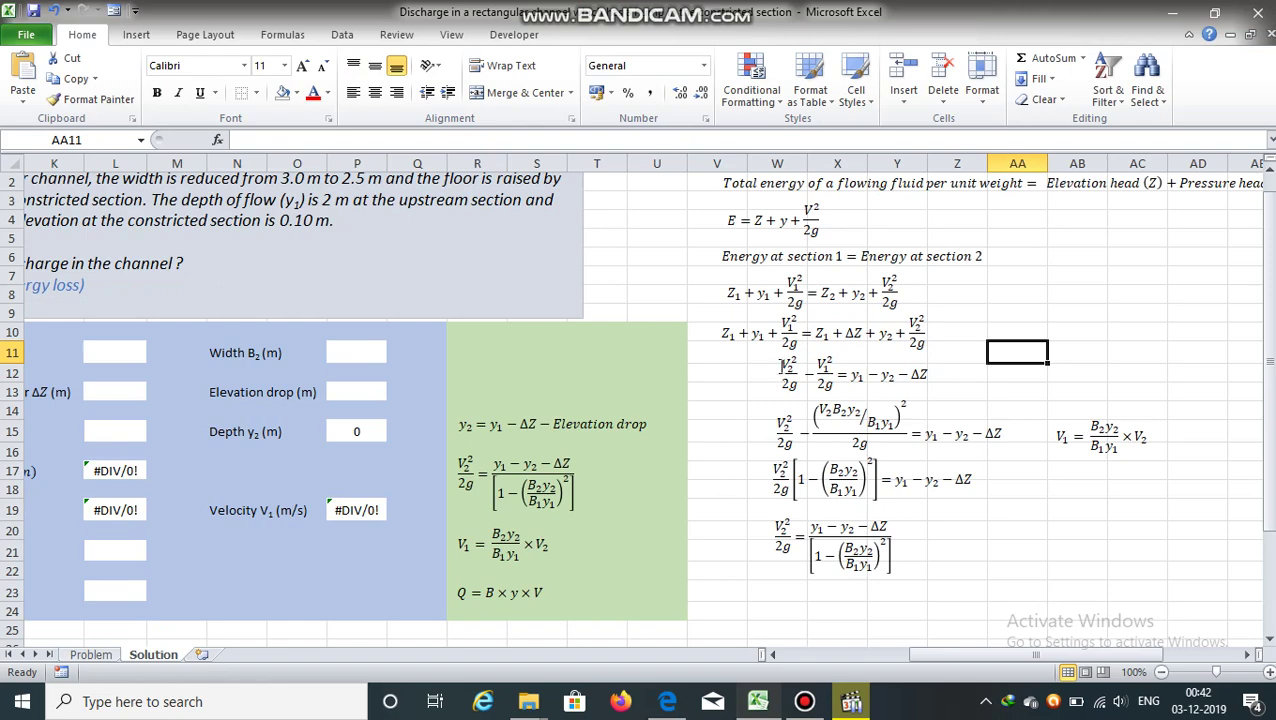
{"action": "left_click", "coordinate": [784, 369]}
{"action": "left_click", "coordinate": [775, 355]}
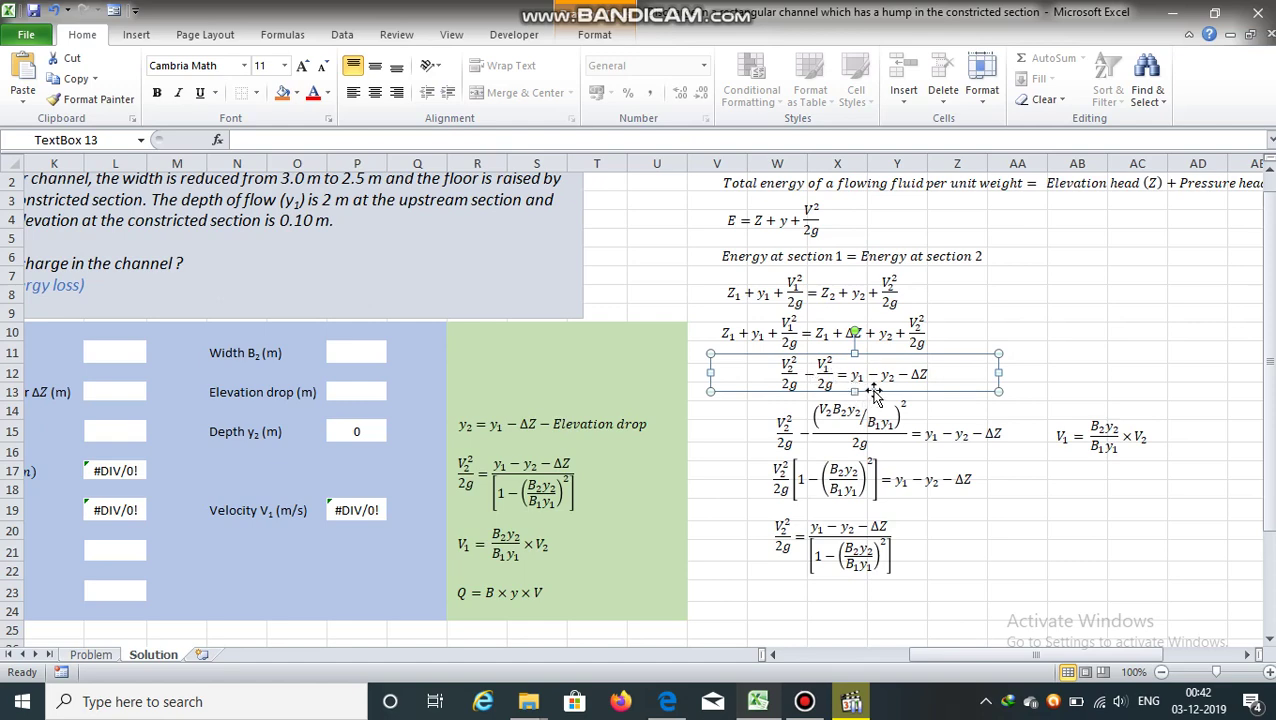
{"action": "left_click", "coordinate": [947, 417]}
{"action": "left_click_drag", "start_coordinate": [1270, 385], "coordinate": [1270, 413]}
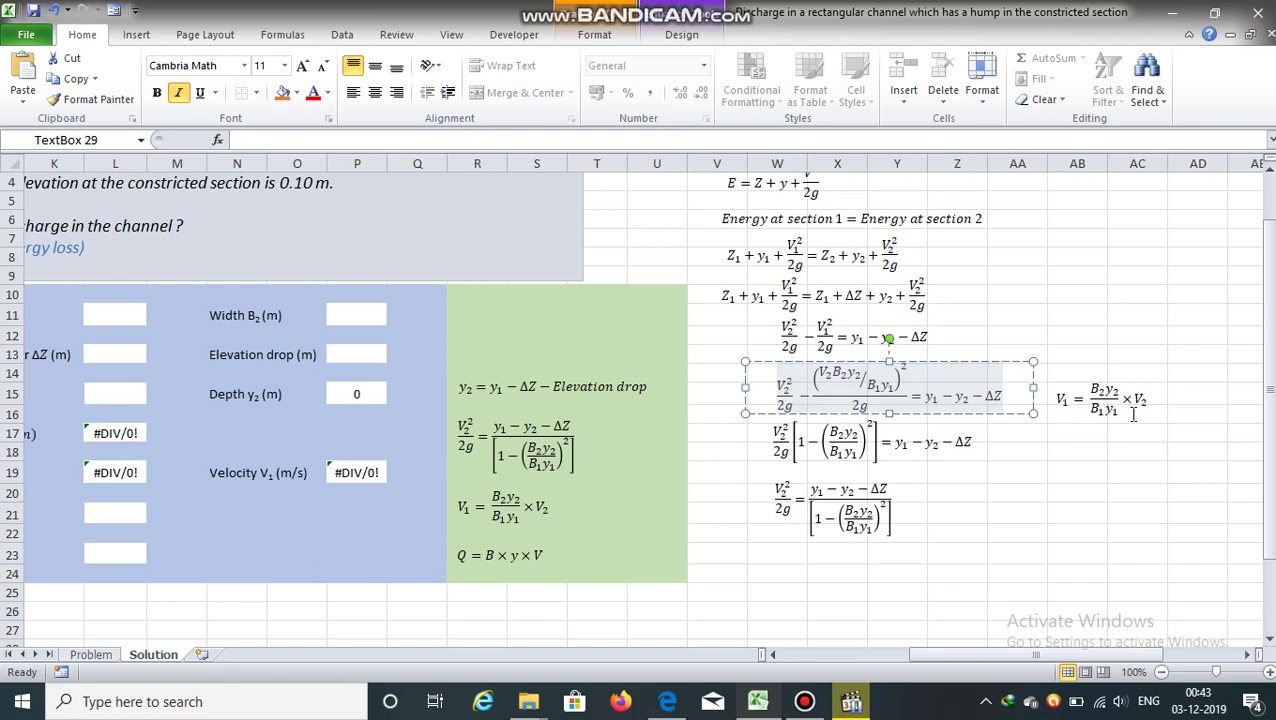
{"action": "left_click", "coordinate": [1131, 414]}
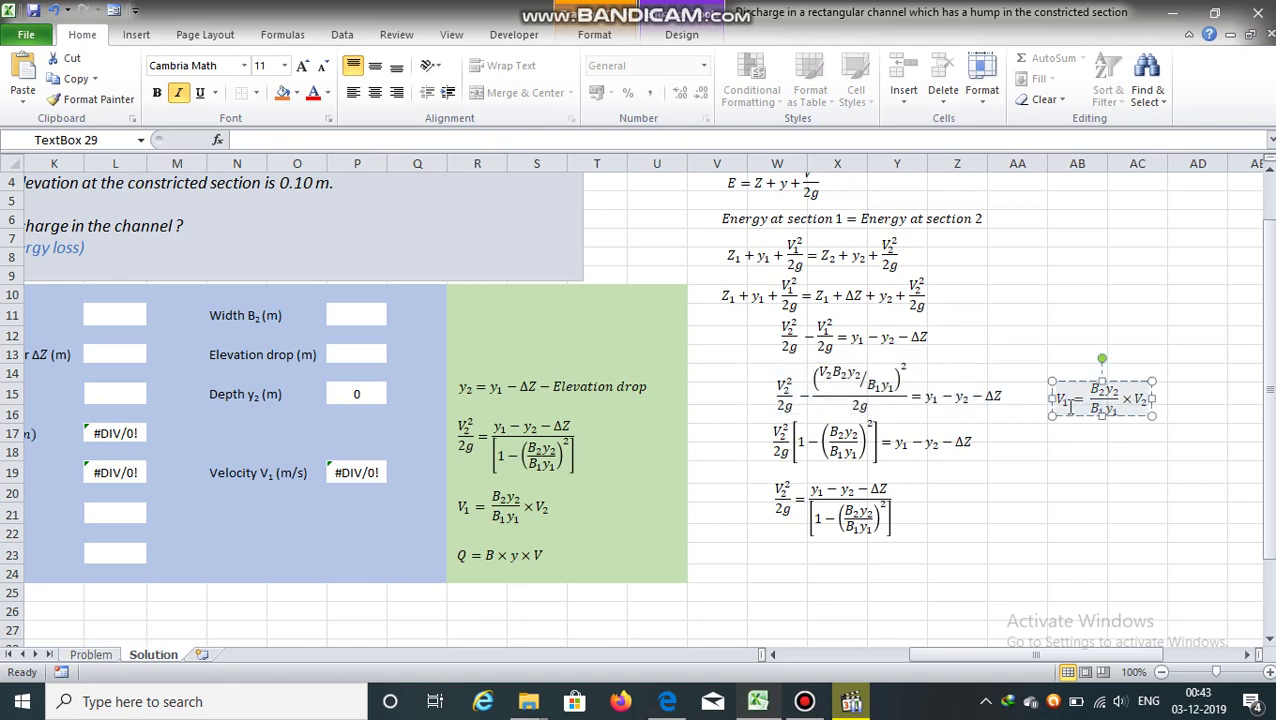
{"action": "left_click", "coordinate": [1136, 418]}
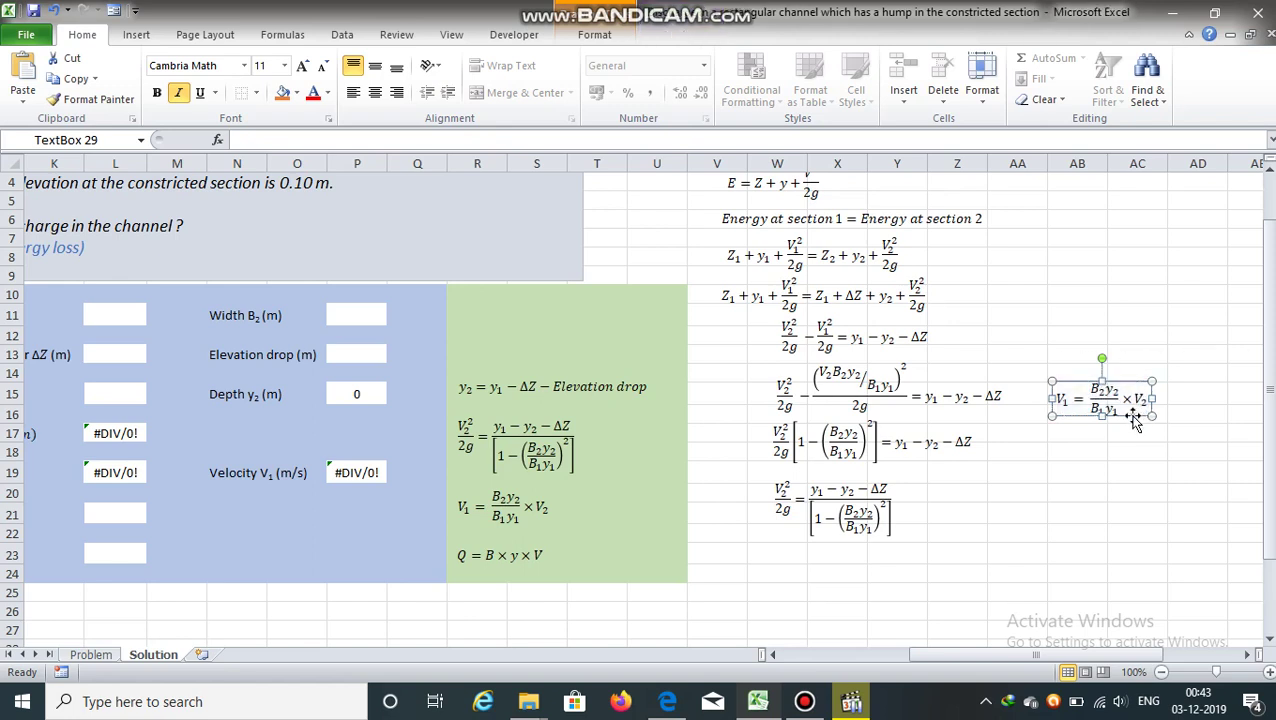
{"action": "left_click", "coordinate": [1016, 430]}
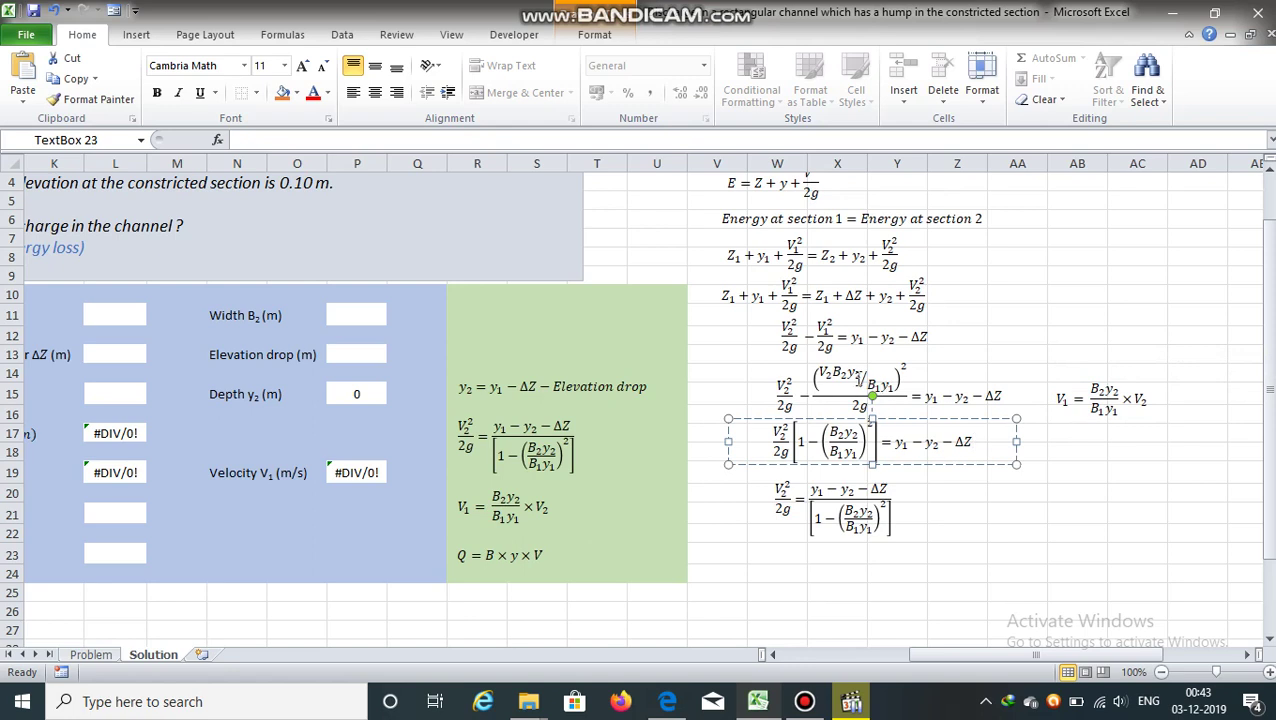
{"action": "left_click", "coordinate": [823, 363]}
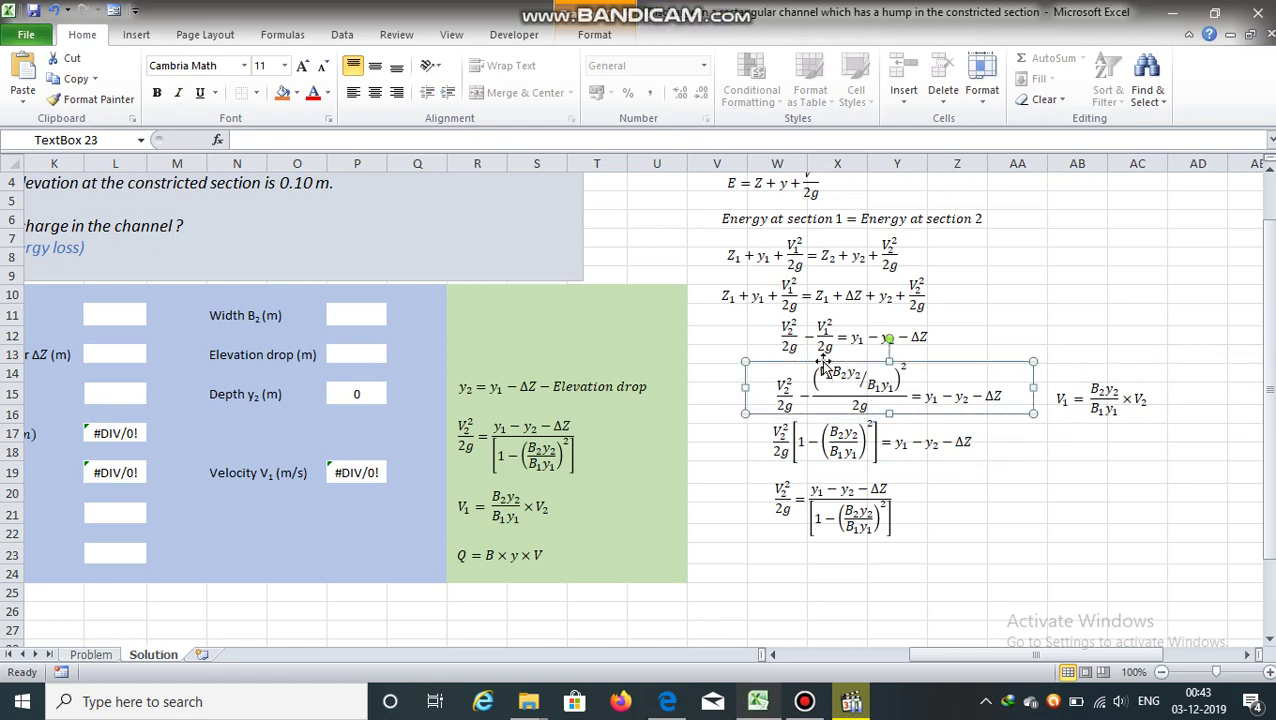
{"action": "left_click", "coordinate": [799, 505]}
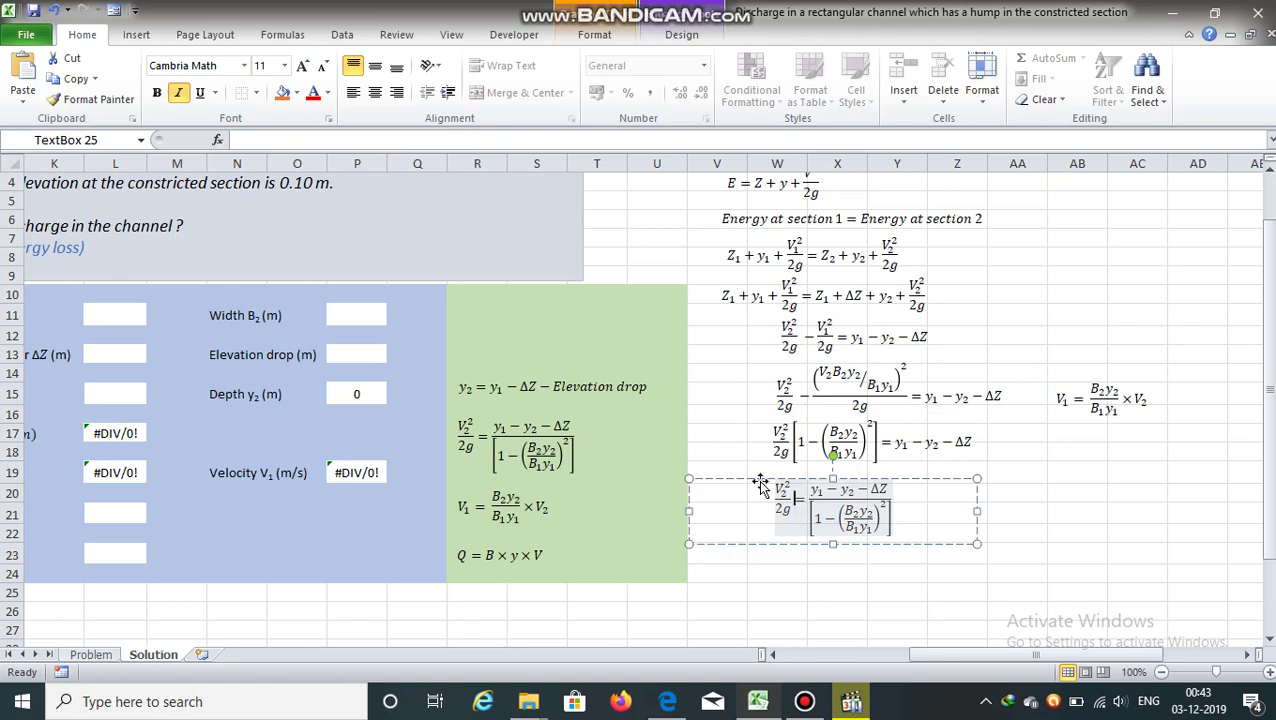
{"action": "left_click", "coordinate": [760, 482]}
{"action": "left_click_drag", "start_coordinate": [1270, 405], "coordinate": [1270, 432]}
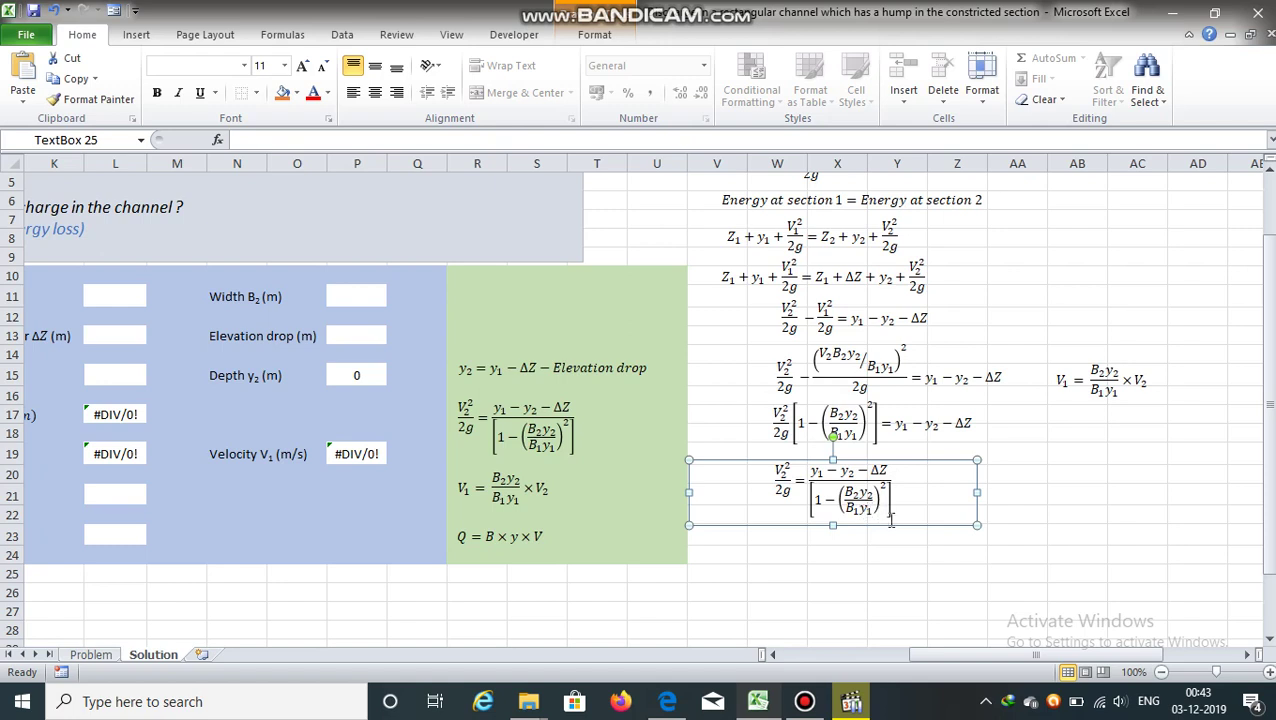
{"action": "left_click", "coordinate": [890, 554]}
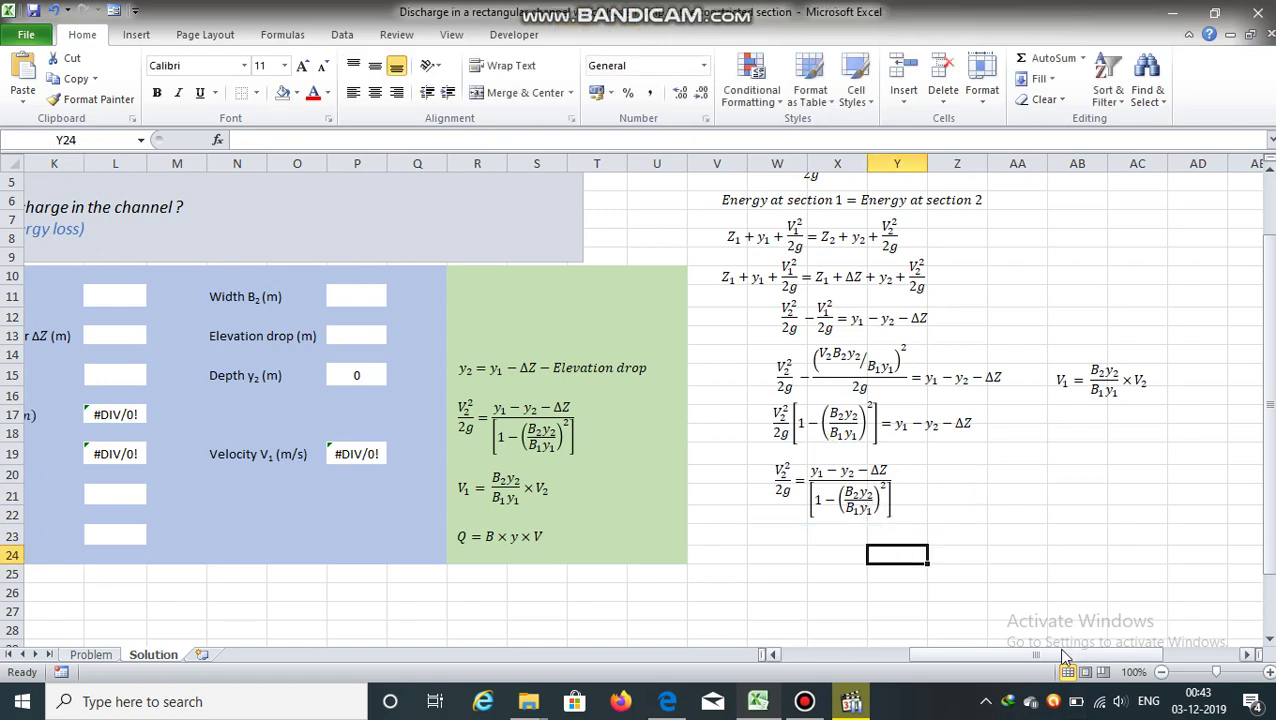
Scroll back to column A and row 1 to show the problem statement and input table
{"action": "left_click", "coordinate": [772, 654]}
{"action": "left_click_drag", "start_coordinate": [990, 660], "coordinate": [785, 643]}
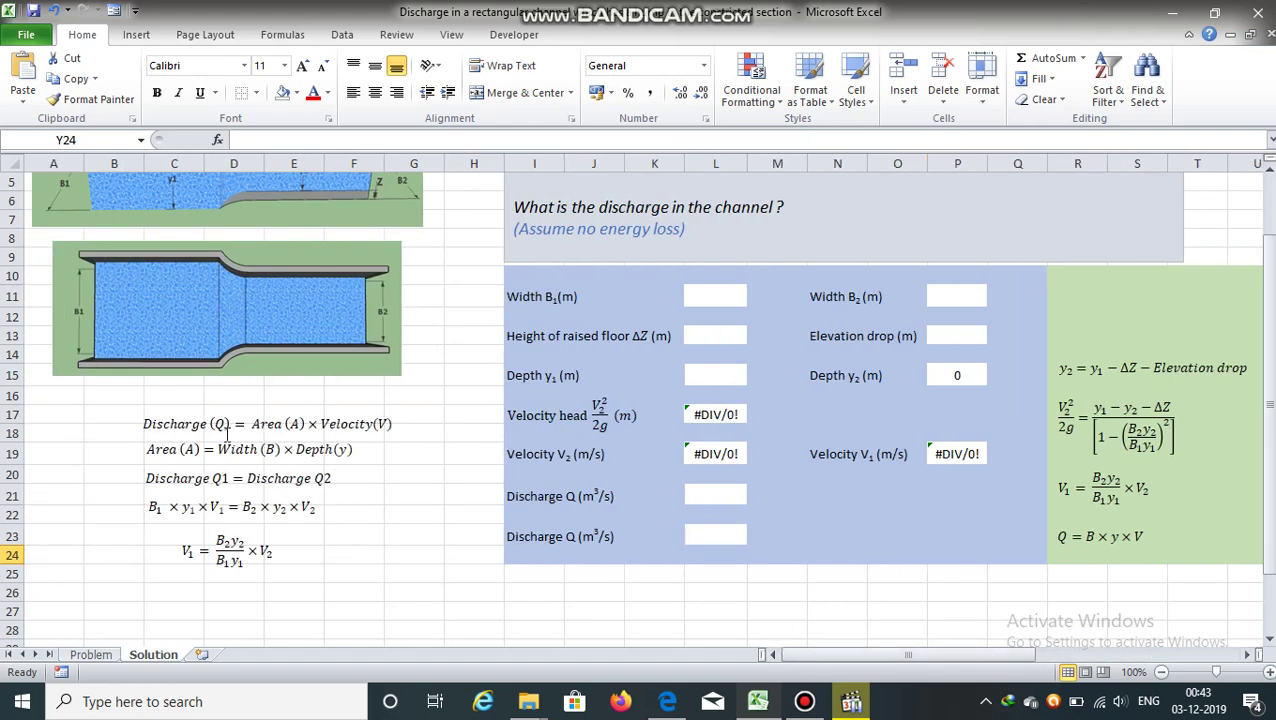
{"action": "left_click_drag", "start_coordinate": [1270, 328], "coordinate": [1273, 263]}
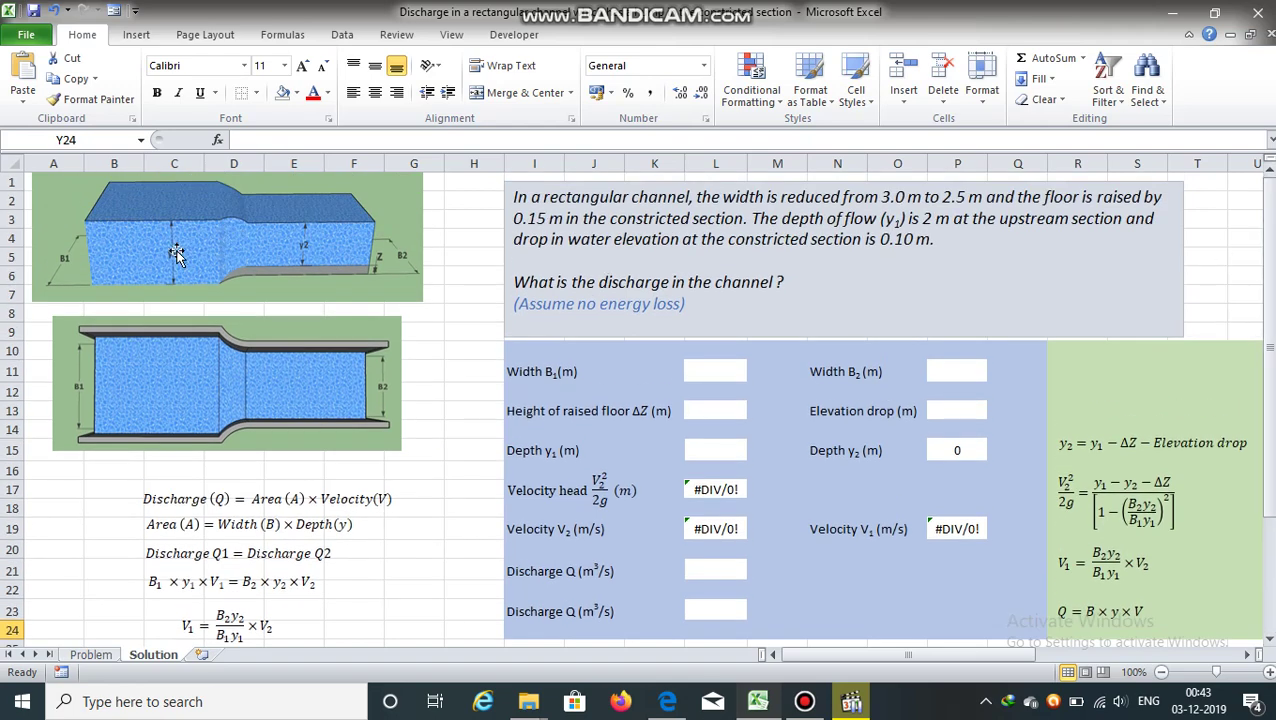
{"action": "mouse_move", "coordinate": [1273, 260]}
{"action": "left_mouse_down"}
{"action": "mouse_move", "coordinate": [1273, 272]}
{"action": "mouse_move", "coordinate": [1273, 253]}
{"action": "left_mouse_up"}
Enter B1 = 3, B2 = 2.5, floor rise 0.15, elevation drop 0.10 and depth y1 = 2
{"action": "left_click", "coordinate": [717, 374]}
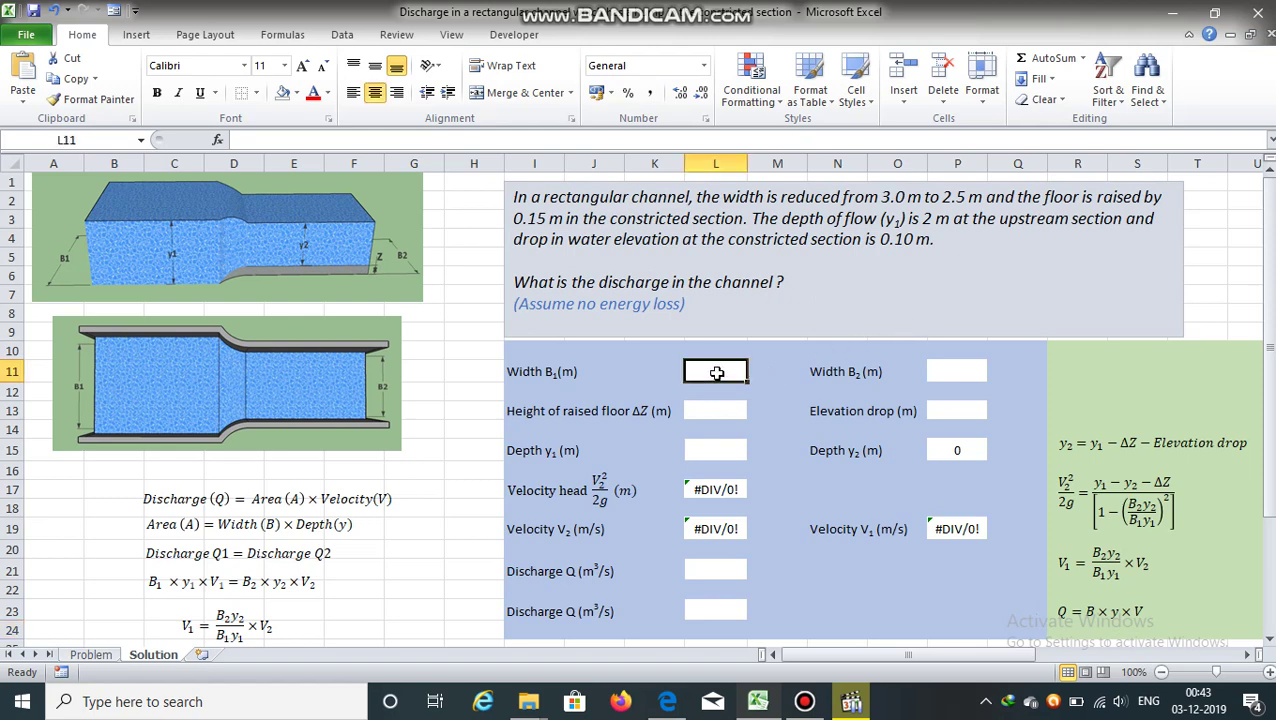
{"action": "type", "text": "3"}
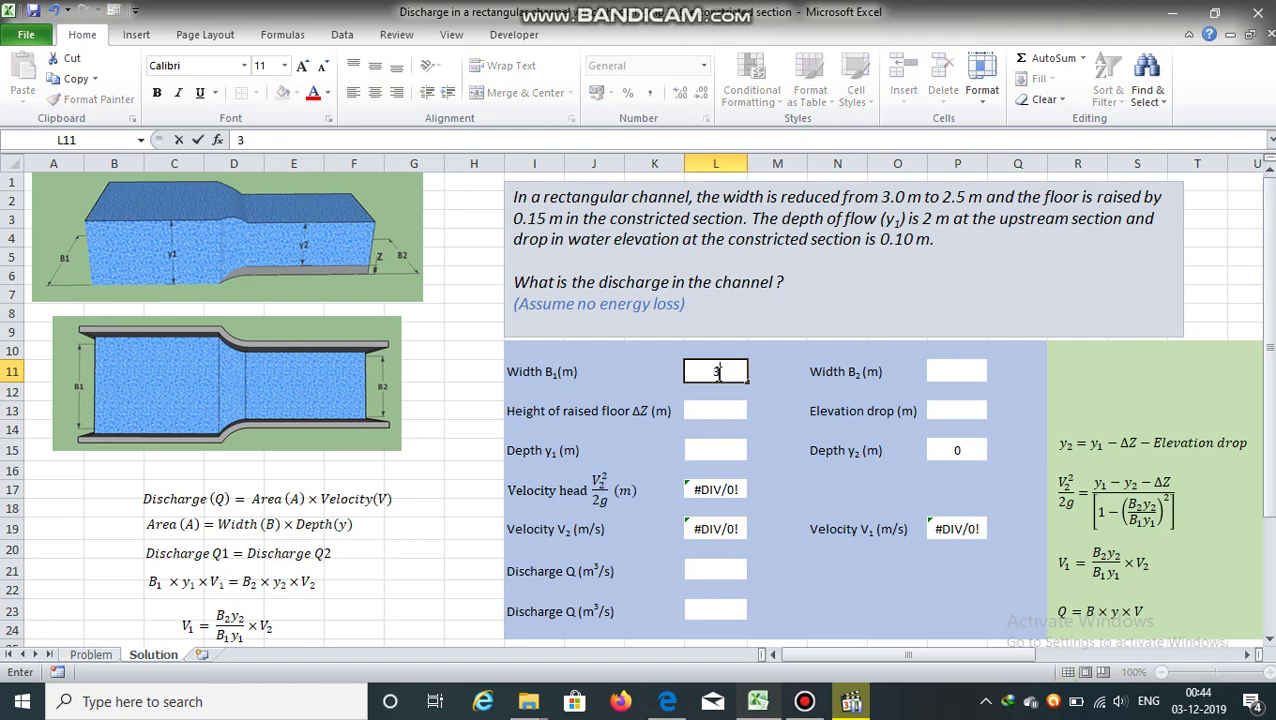
{"action": "left_click", "coordinate": [946, 373]}
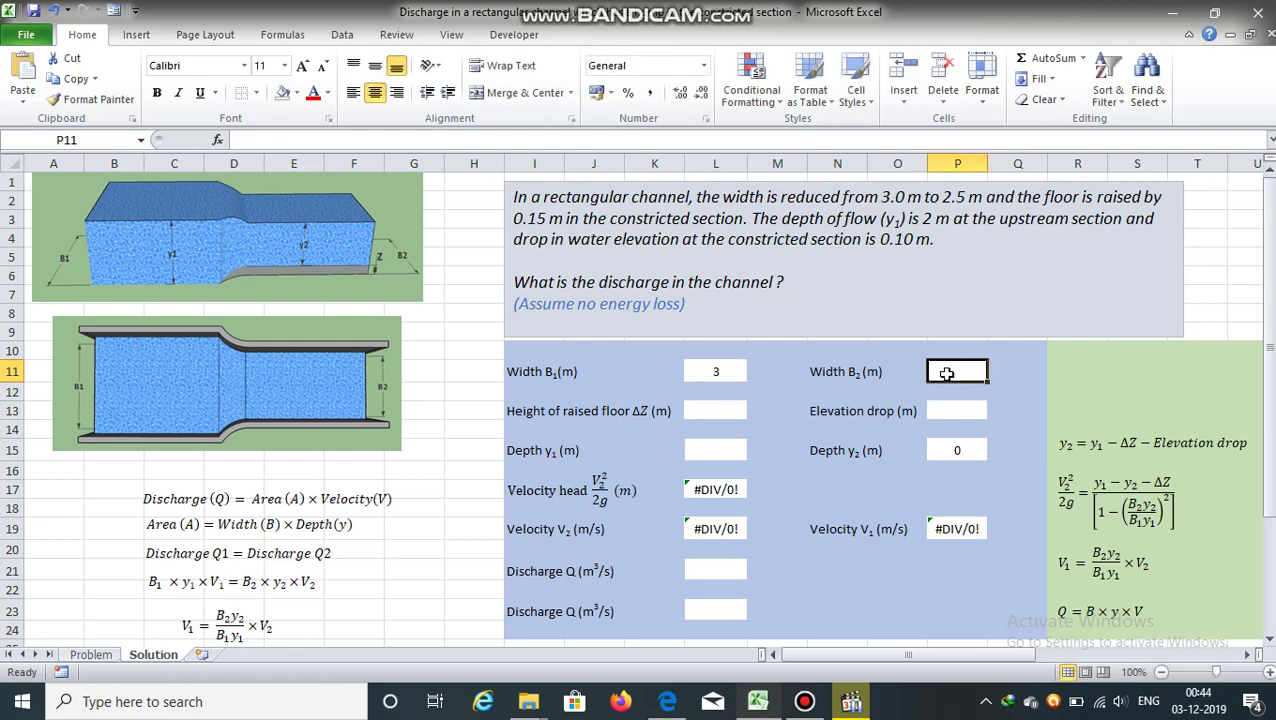
{"action": "type", "text": "2.5"}
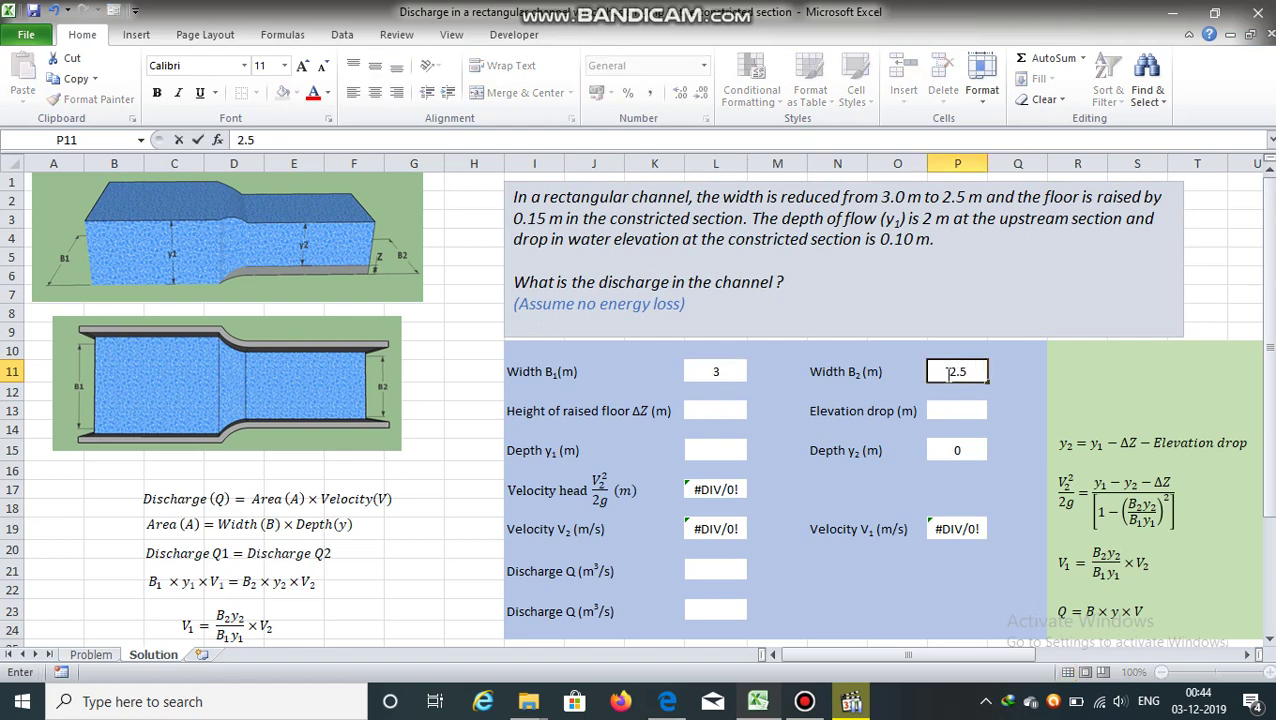
{"action": "left_click", "coordinate": [716, 411]}
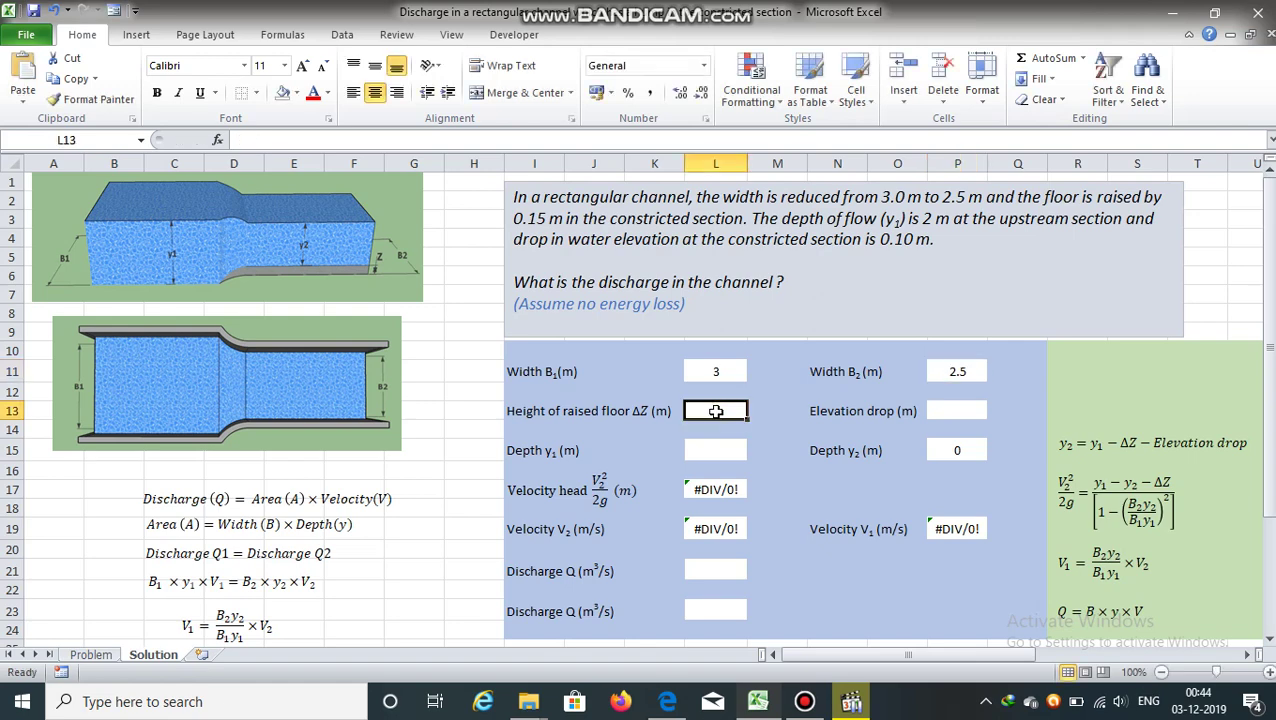
{"action": "type", "text": "0.15"}
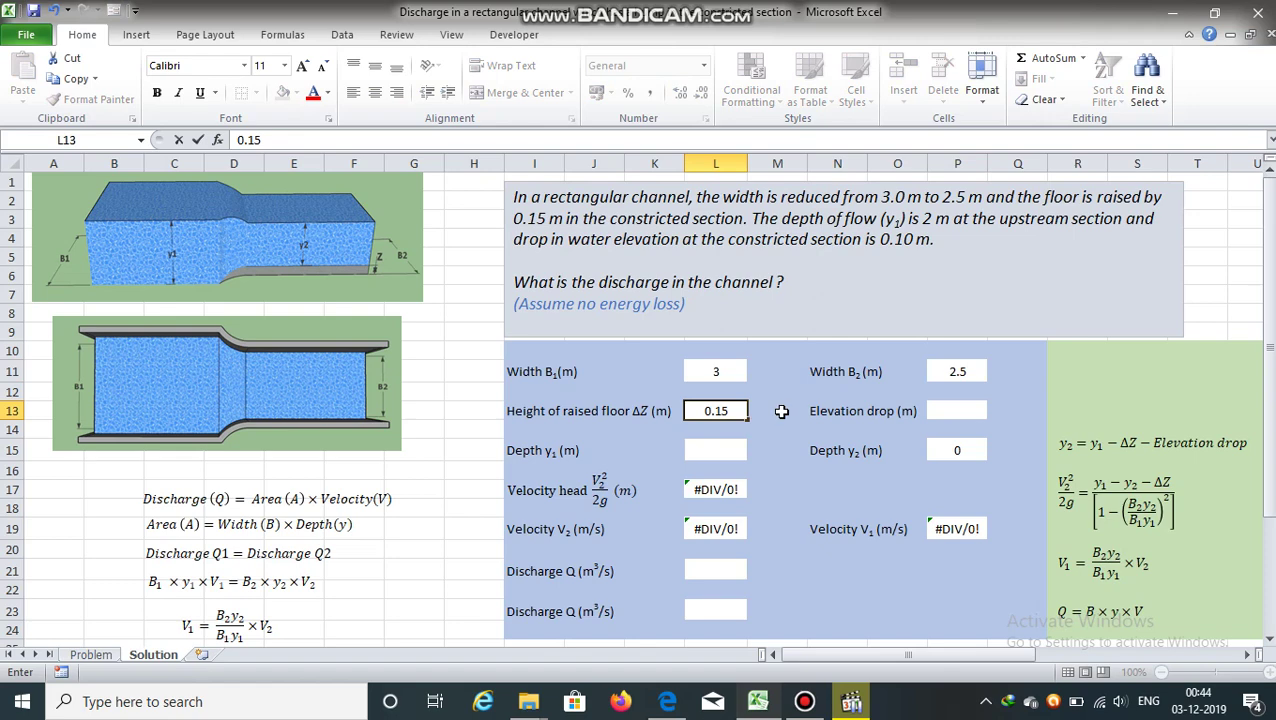
{"action": "left_click", "coordinate": [966, 418]}
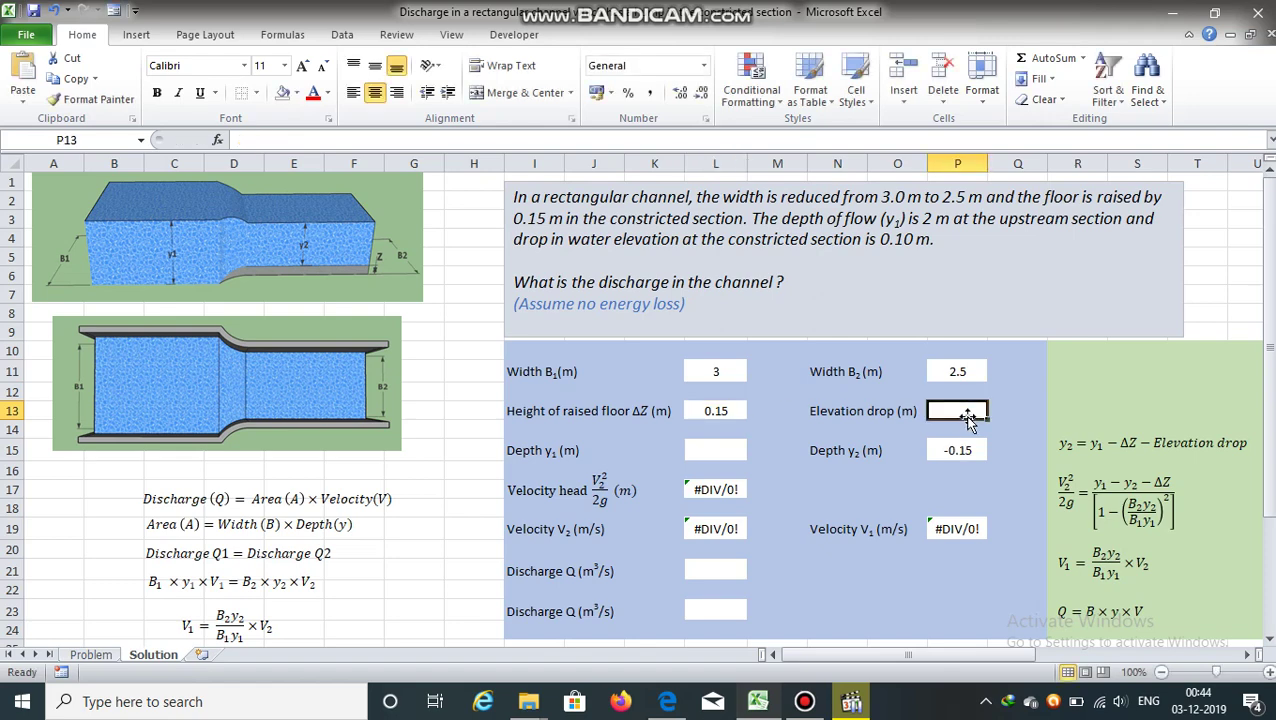
{"action": "type", "text": "0.10"}
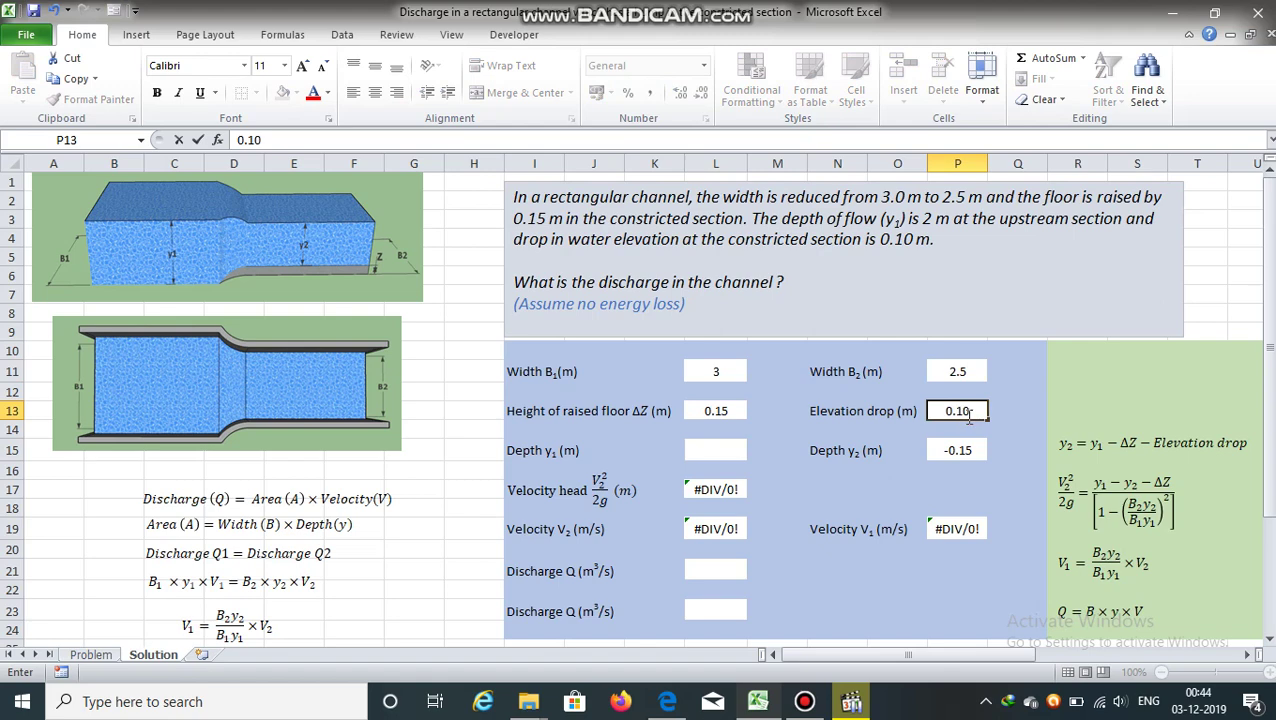
{"action": "left_click", "coordinate": [757, 428]}
{"action": "left_click", "coordinate": [708, 453]}
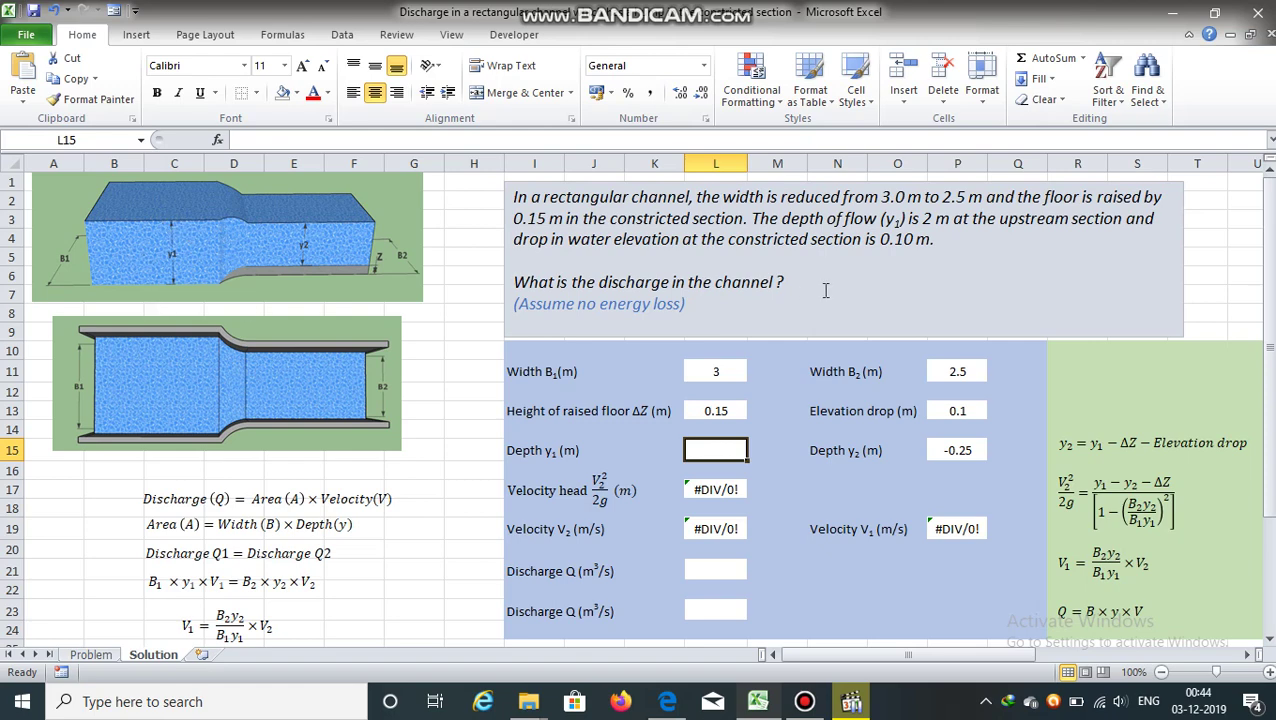
{"action": "type", "text": "2"}
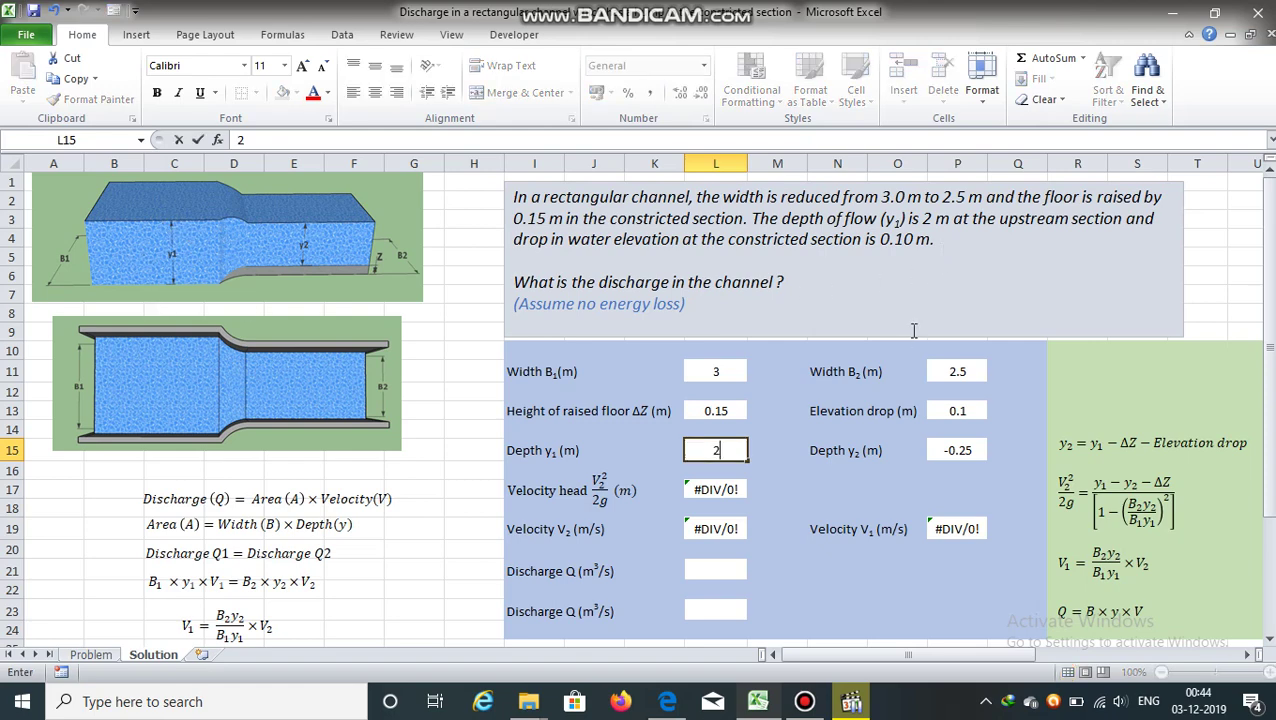
{"action": "left_click", "coordinate": [820, 471]}
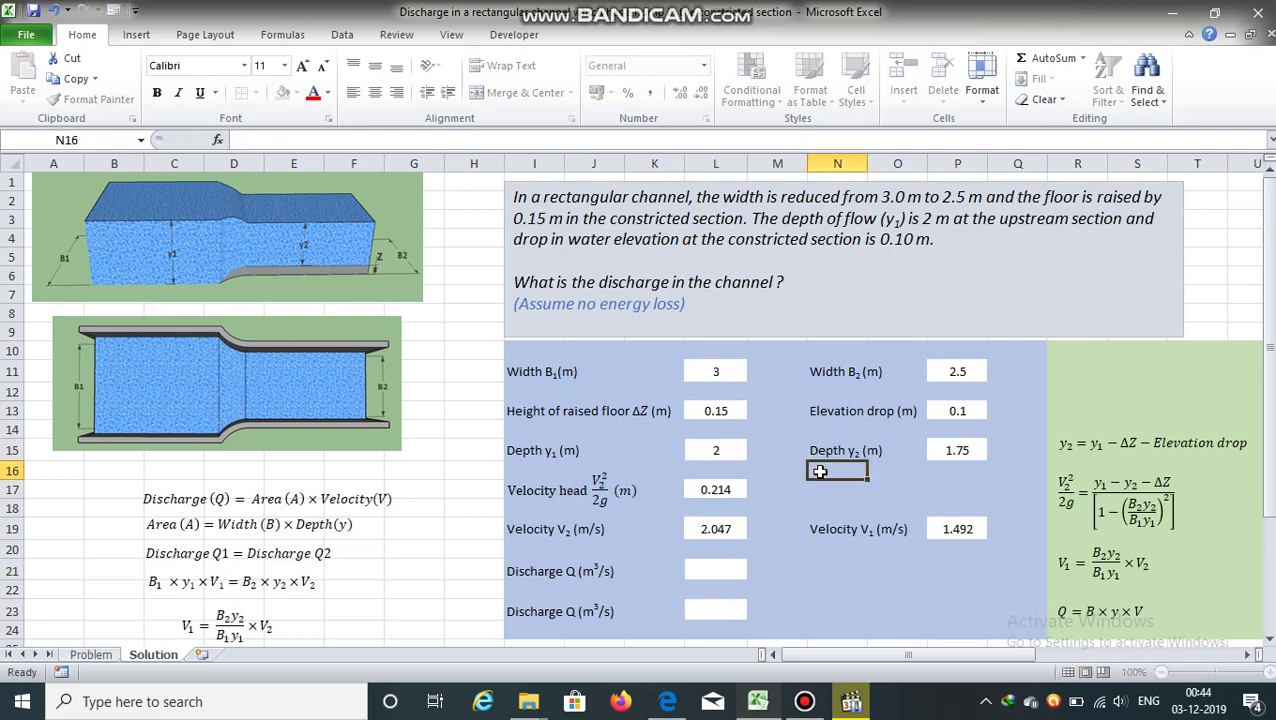
Inspect the Depth y2 (P15) and velocity-head (L17) formulas, then scroll right to the derivation
{"action": "left_click", "coordinate": [965, 450]}
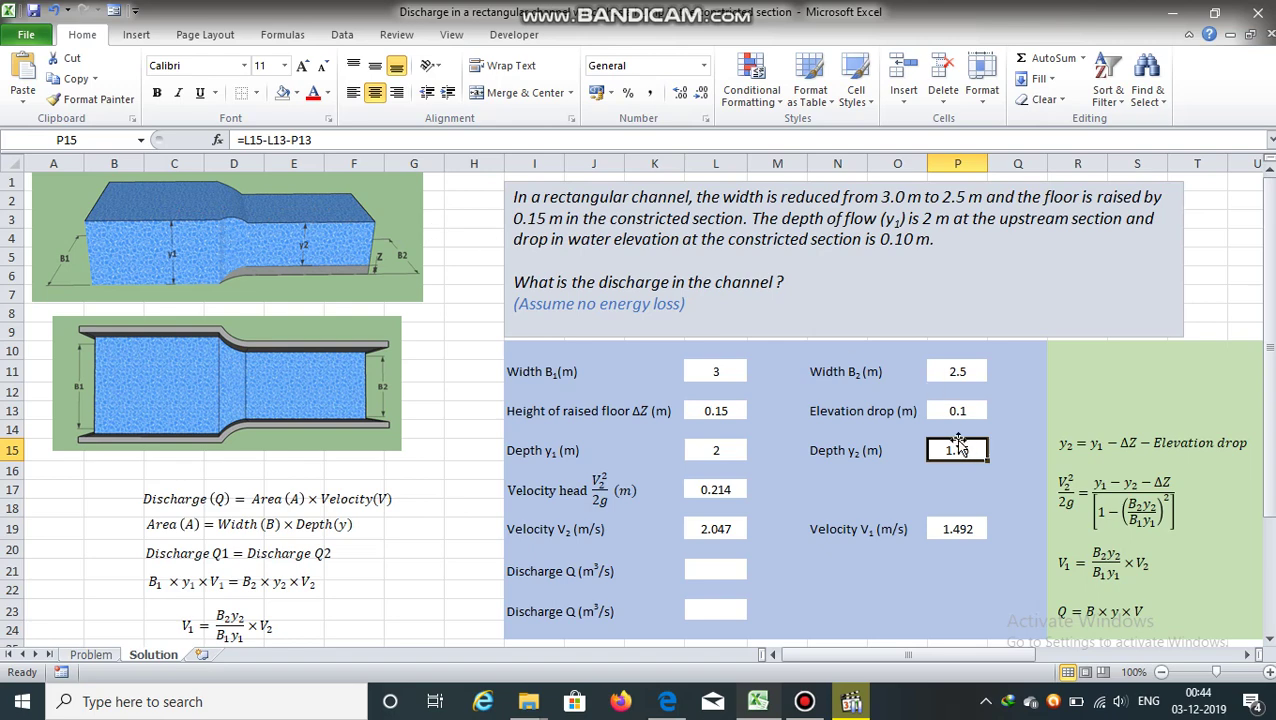
{"action": "left_click", "coordinate": [718, 490]}
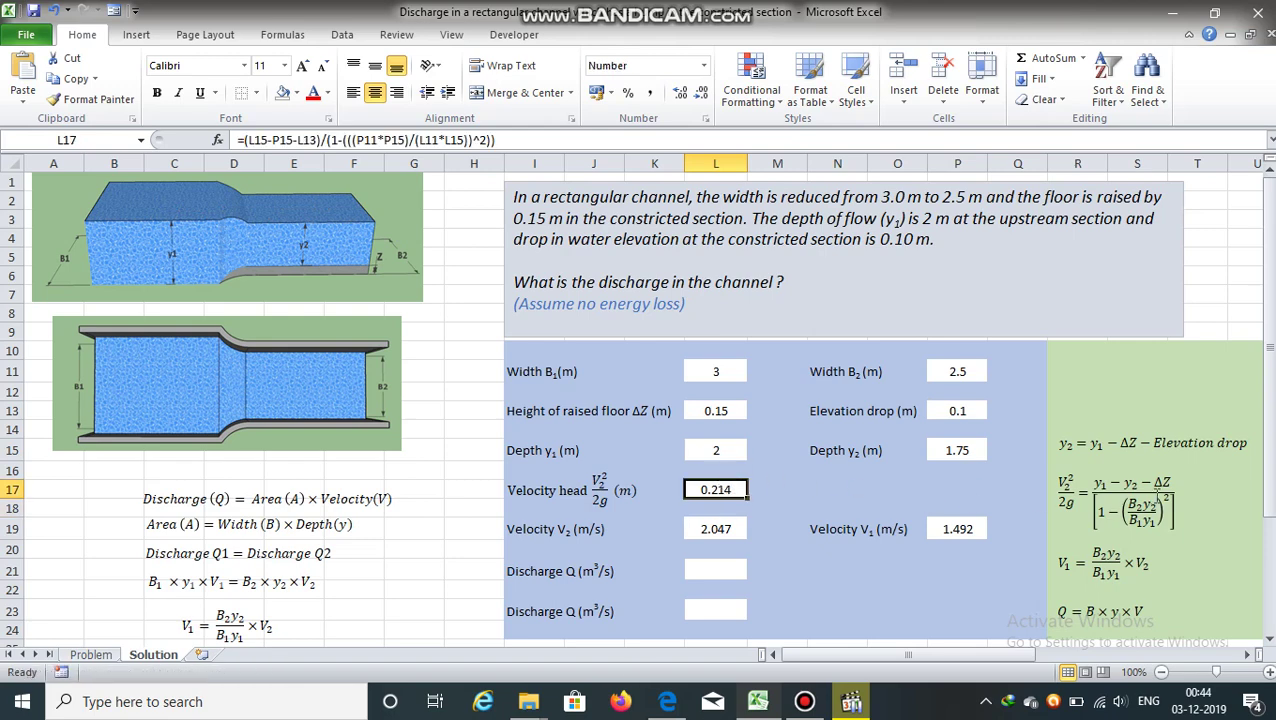
{"action": "left_click", "coordinate": [1133, 482]}
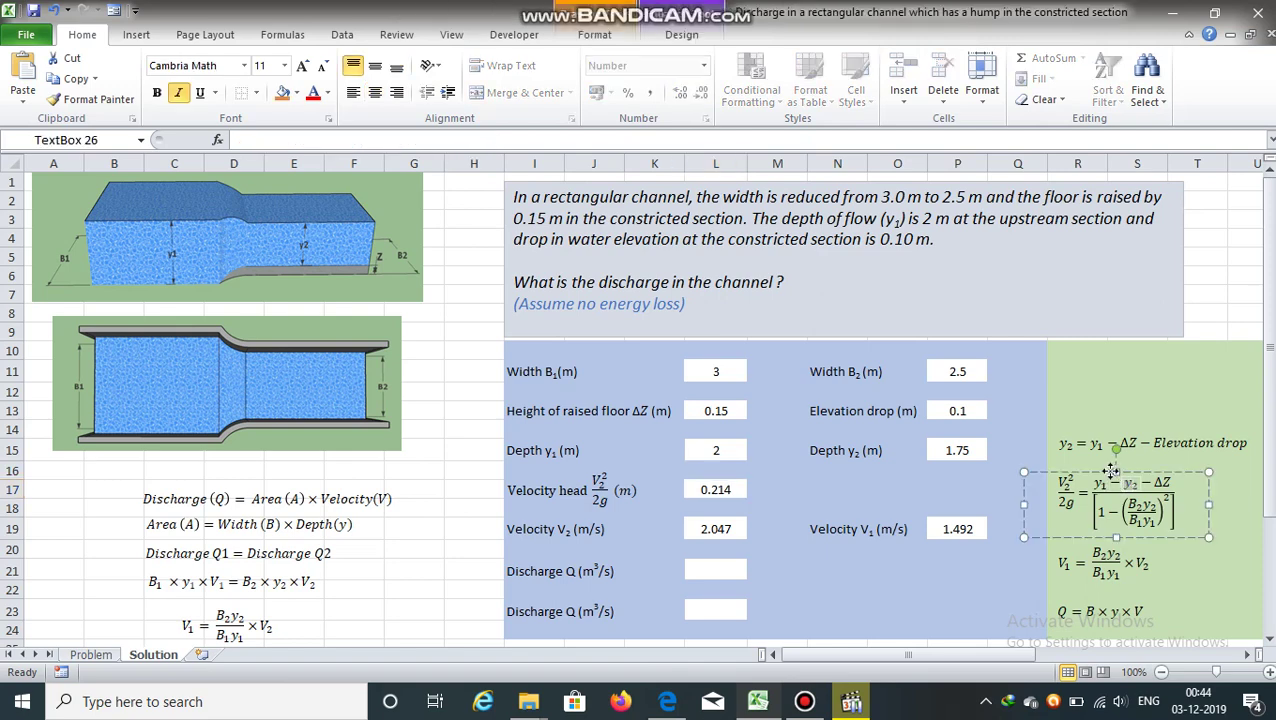
{"action": "left_click_drag", "start_coordinate": [969, 655], "coordinate": [1085, 663]}
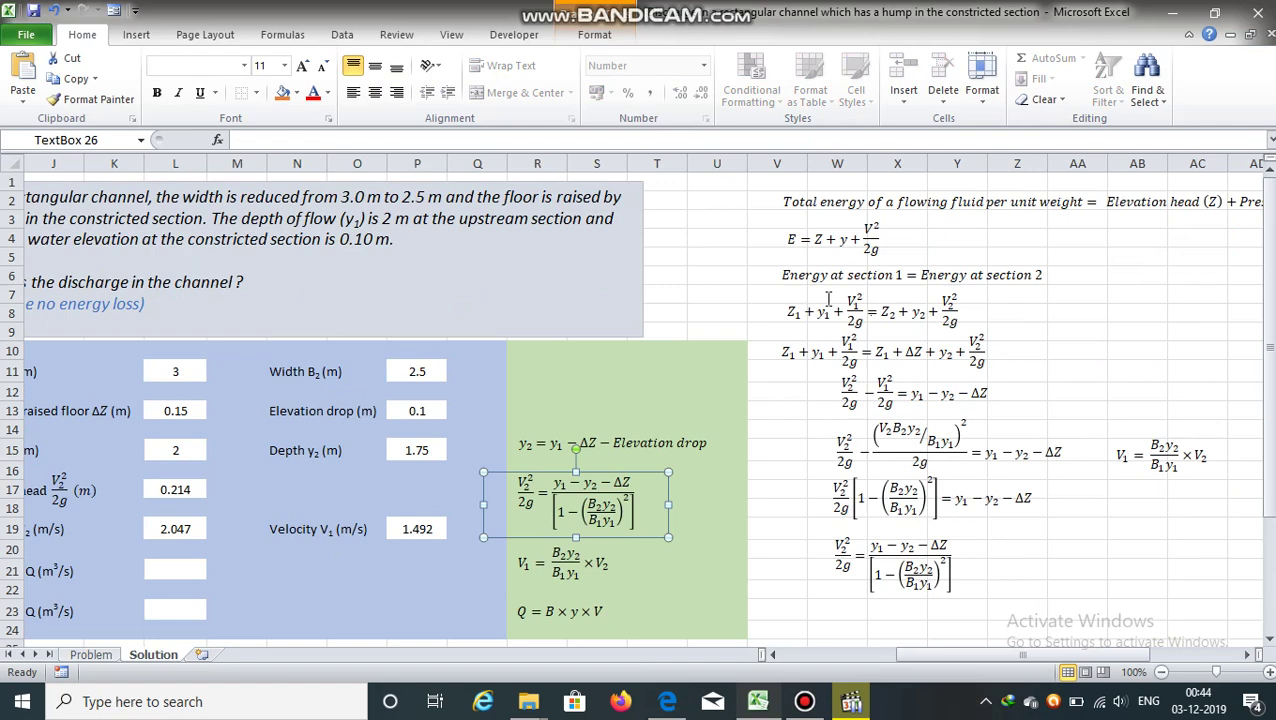